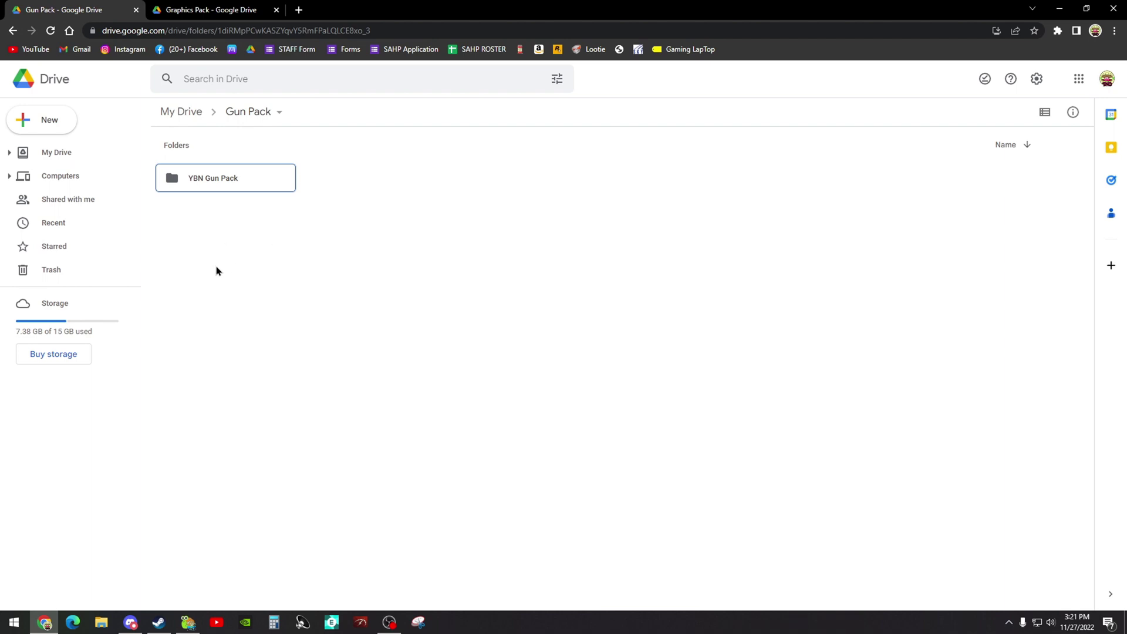
Review the files inside the YBN Gun Pack folder, return to Gun Pack, and check the options available for the folder
click(226, 10)
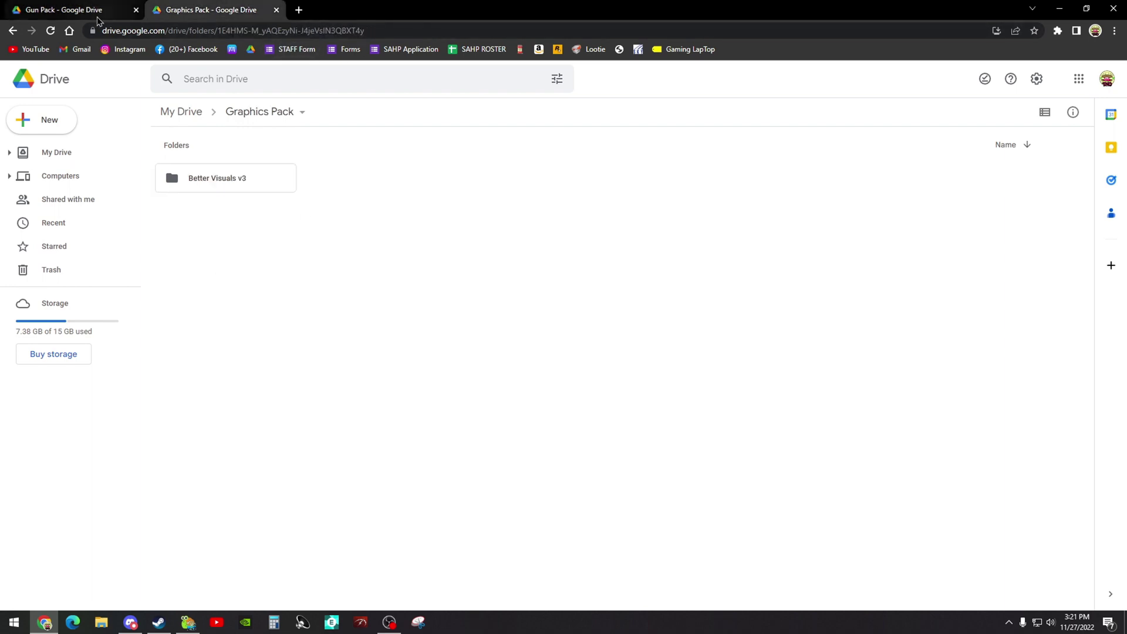
click(54, 17)
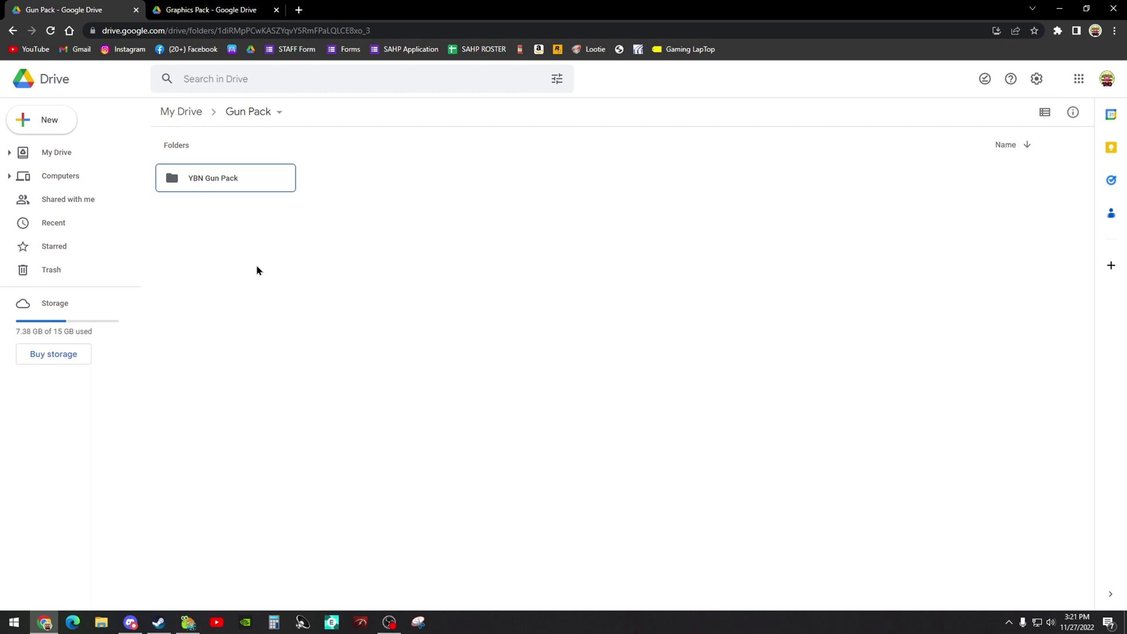
double_click(213, 190)
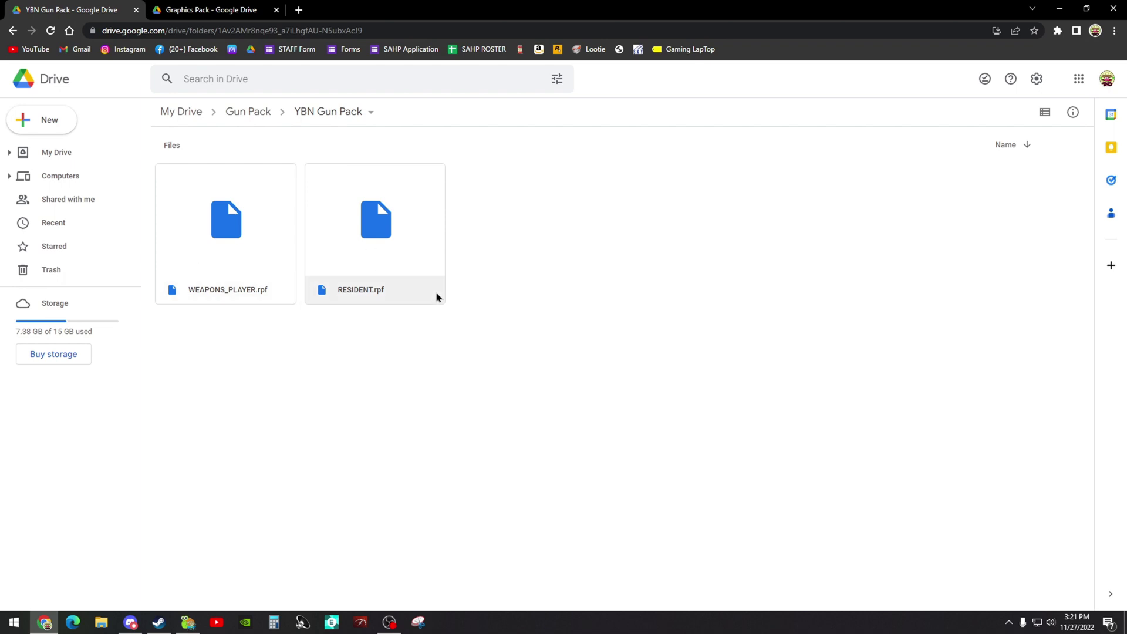
click(22, 34)
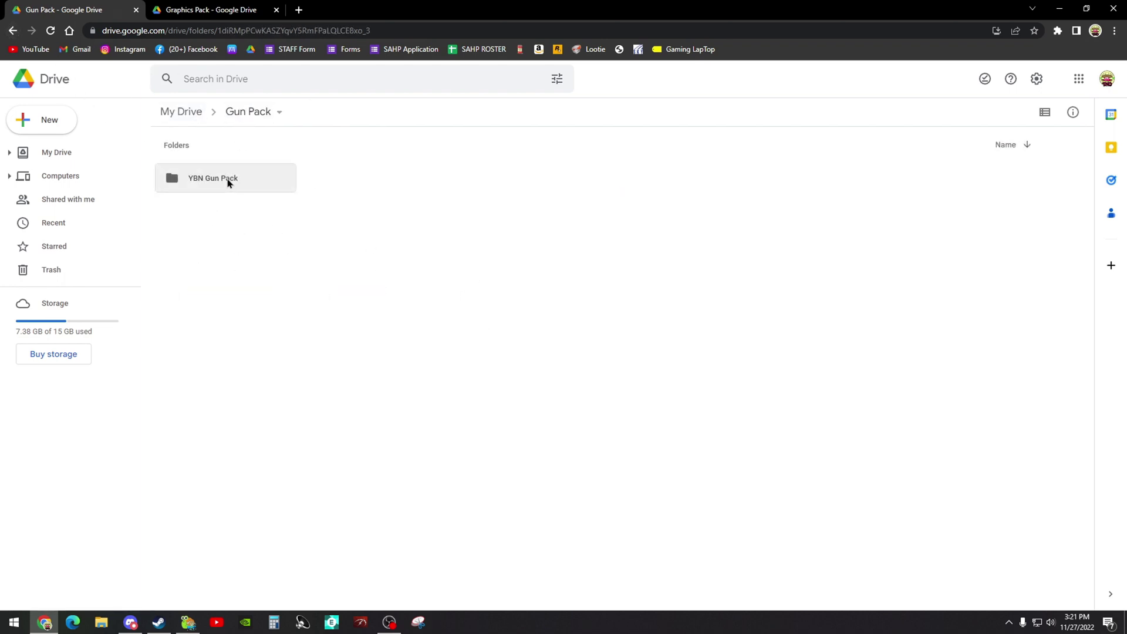
right_click(228, 182)
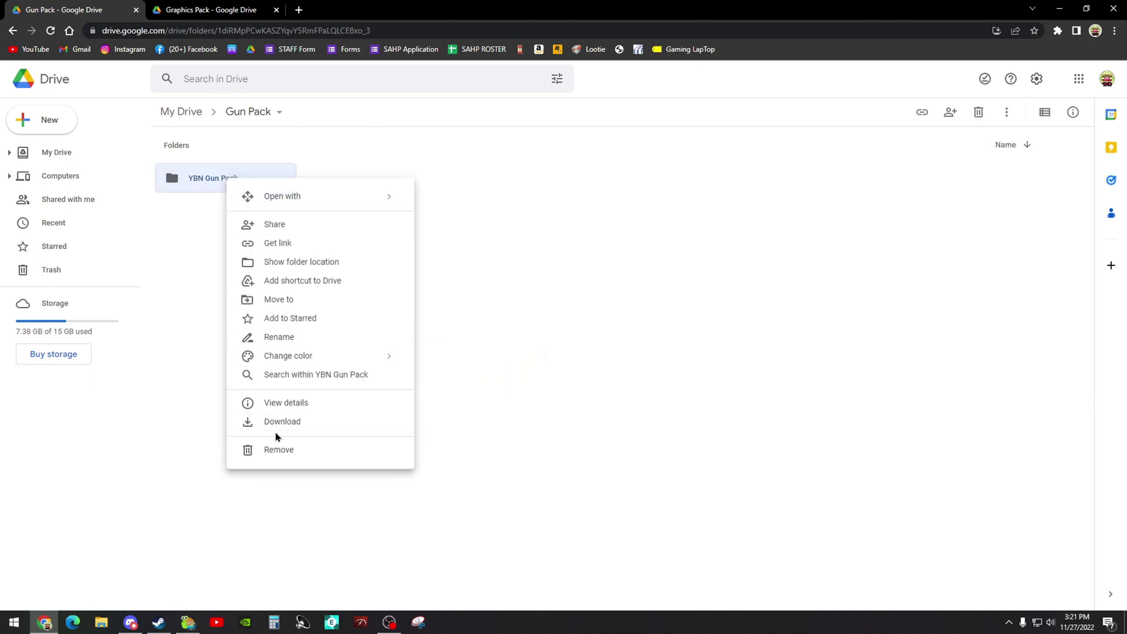
click(508, 379)
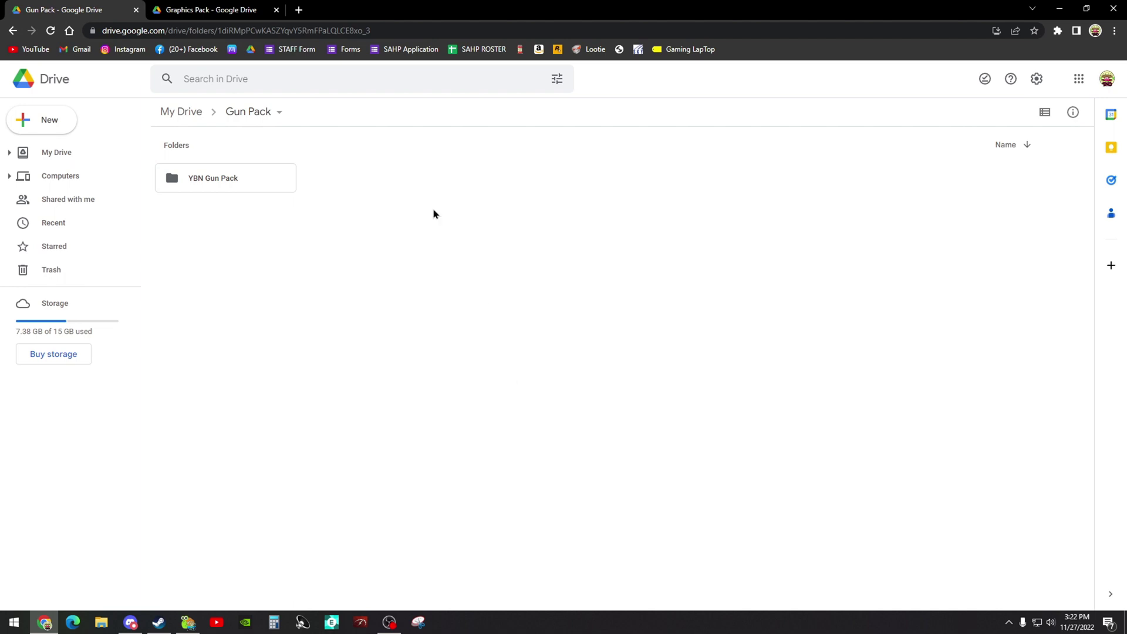
Review the contents of the Better Visuals v3 folder in Graphics Pack and return to the parent folder
click(231, 12)
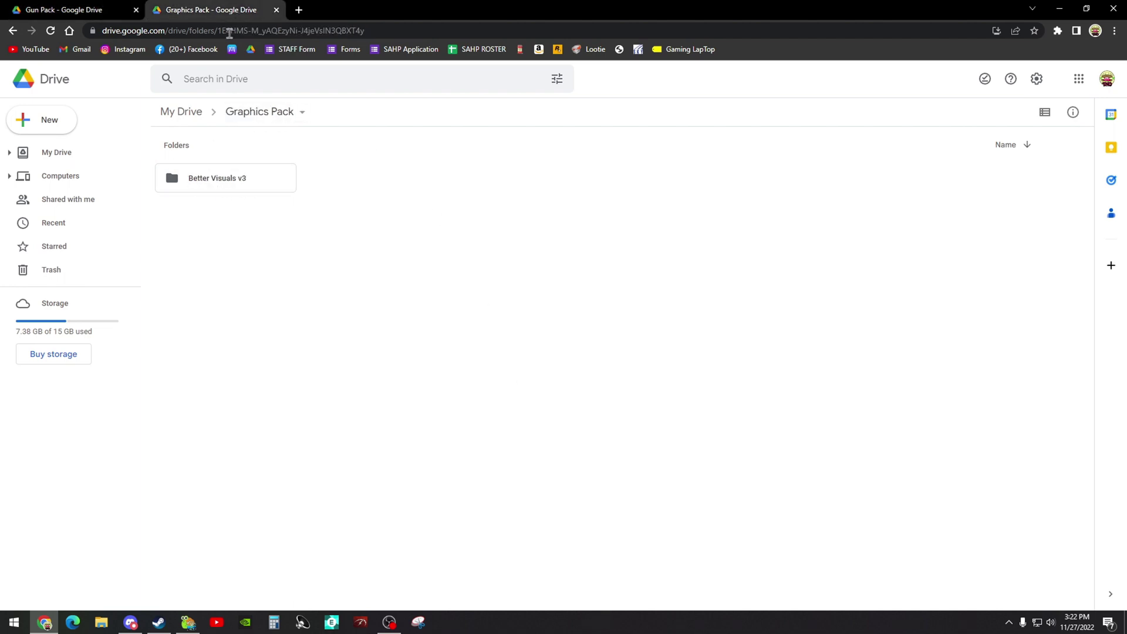
right_click(201, 178)
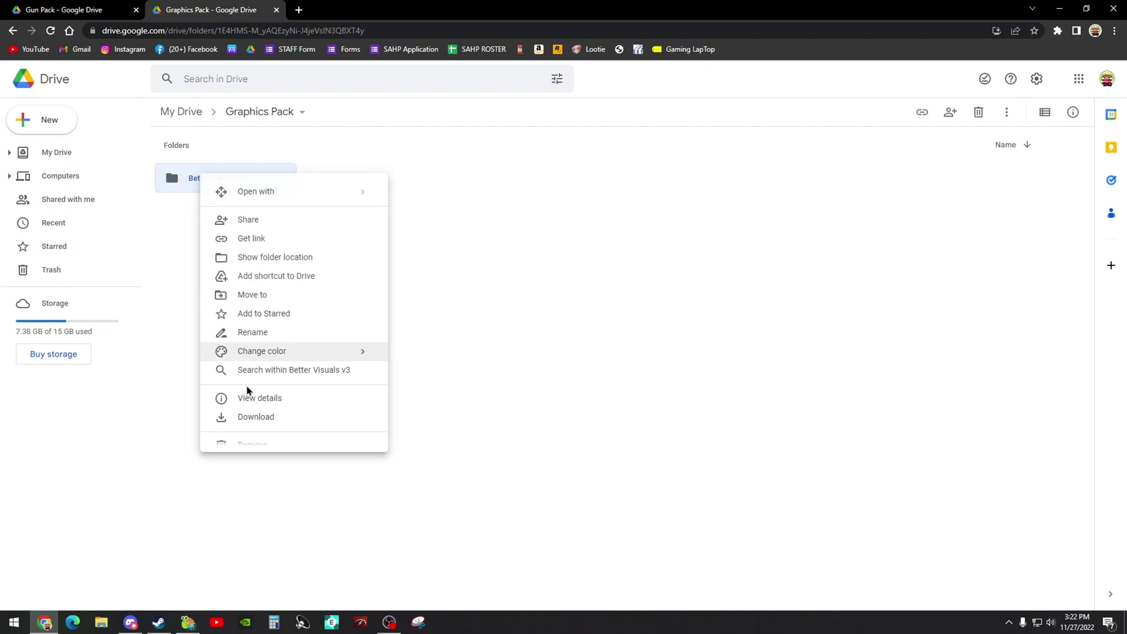
click(659, 395)
click(101, 622)
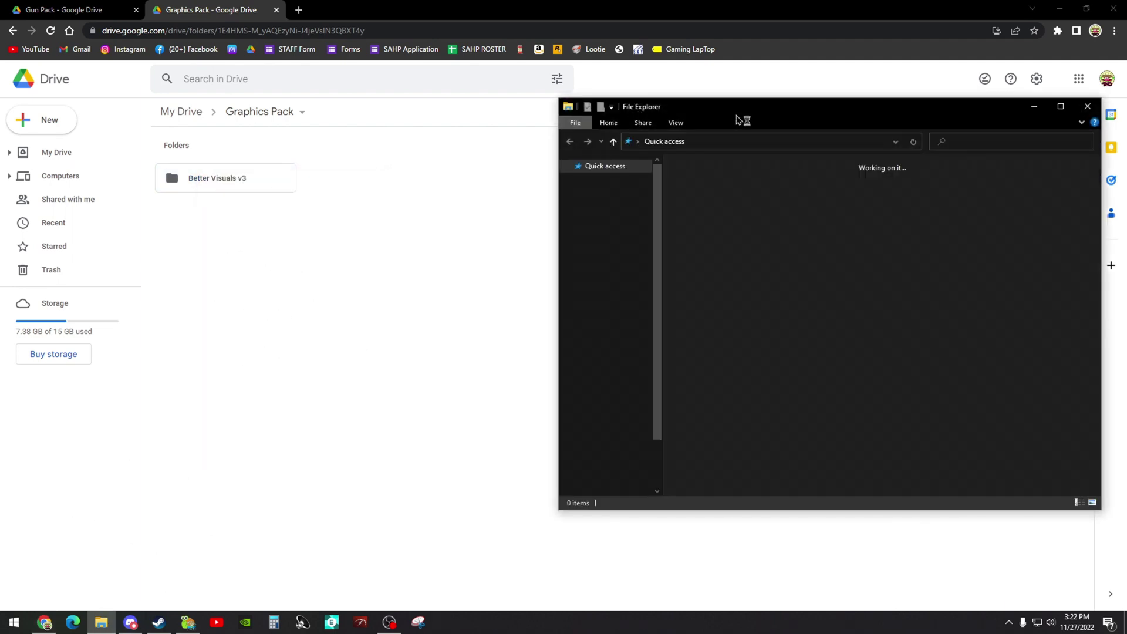
click(1088, 107)
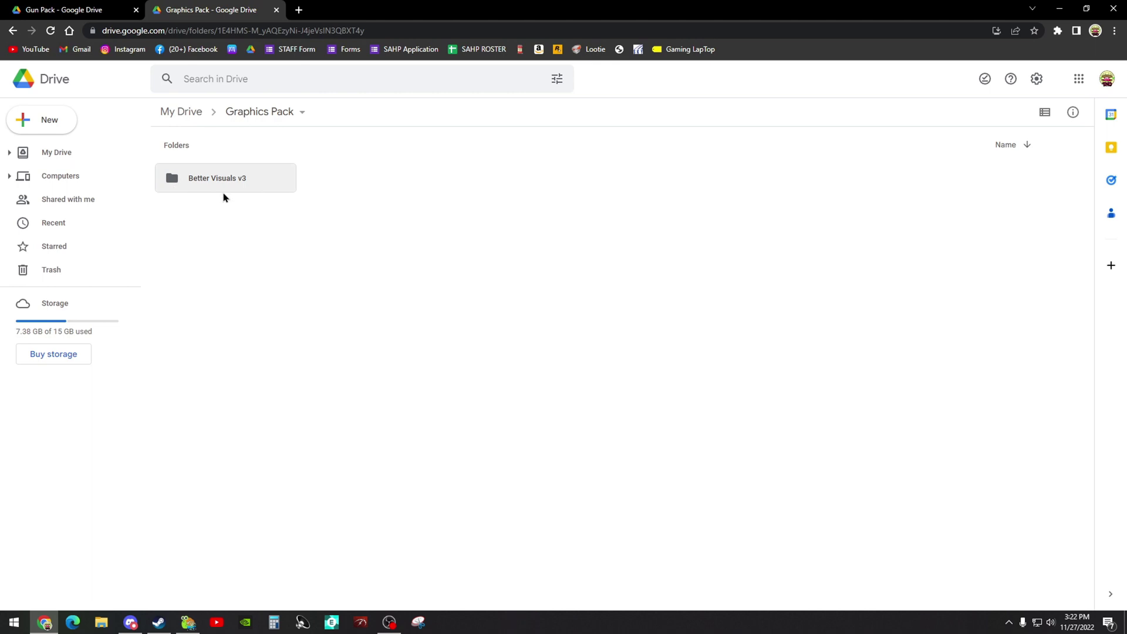
double_click(206, 186)
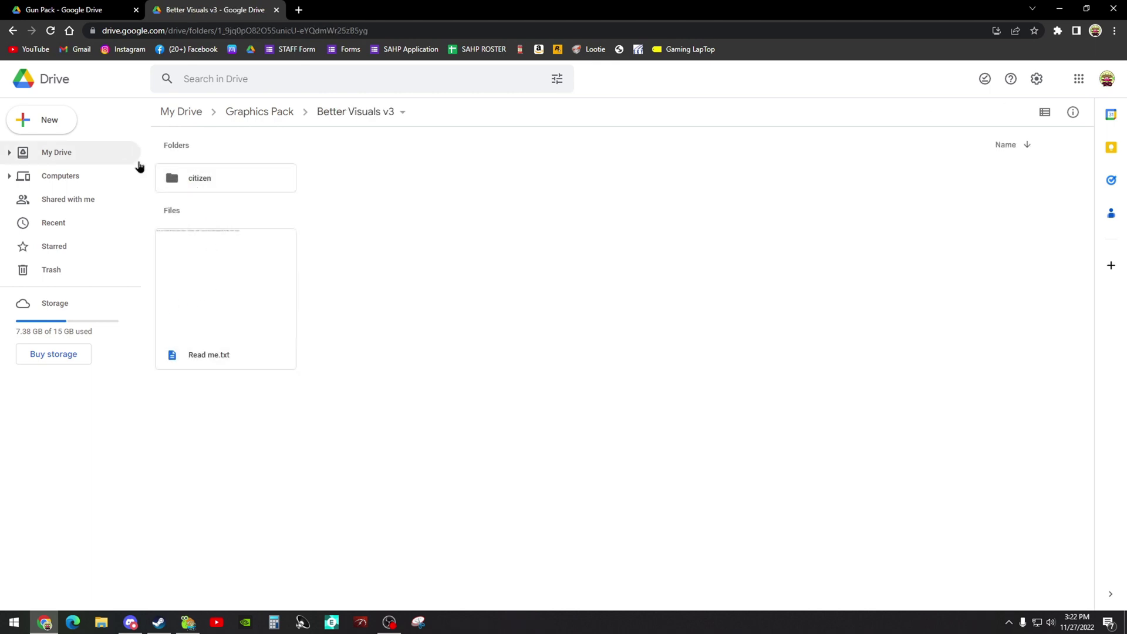
click(254, 113)
Recheck WEAPONS_PLAYER.rpf and RESIDENT.rpf in the YBN Gun Pack folder, and return to Gun Pack
click(70, 9)
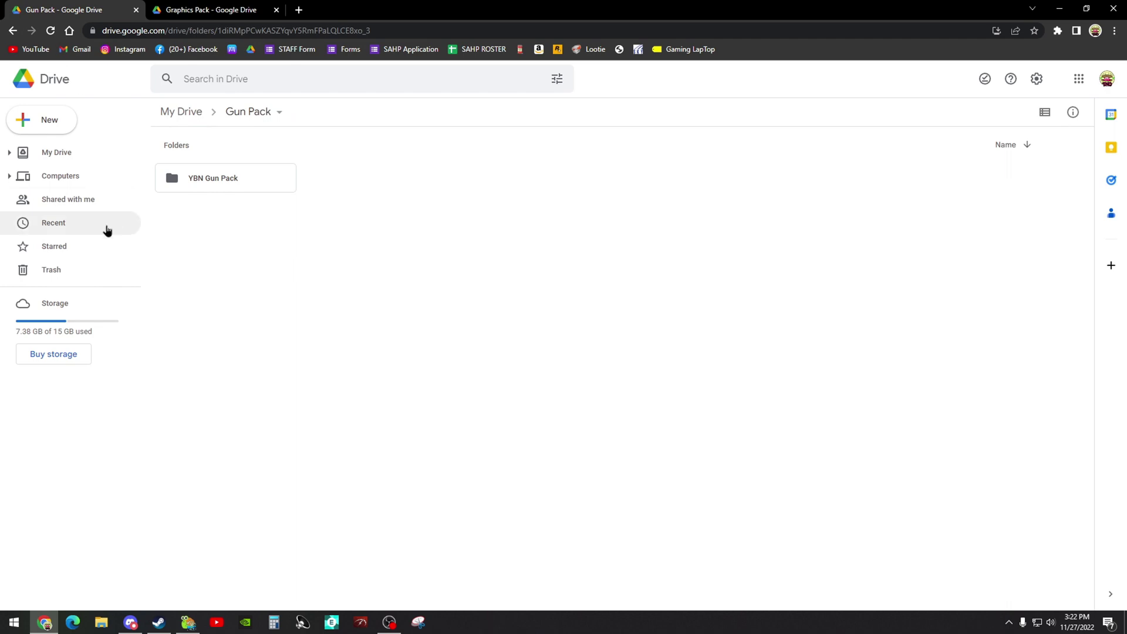
double_click(206, 185)
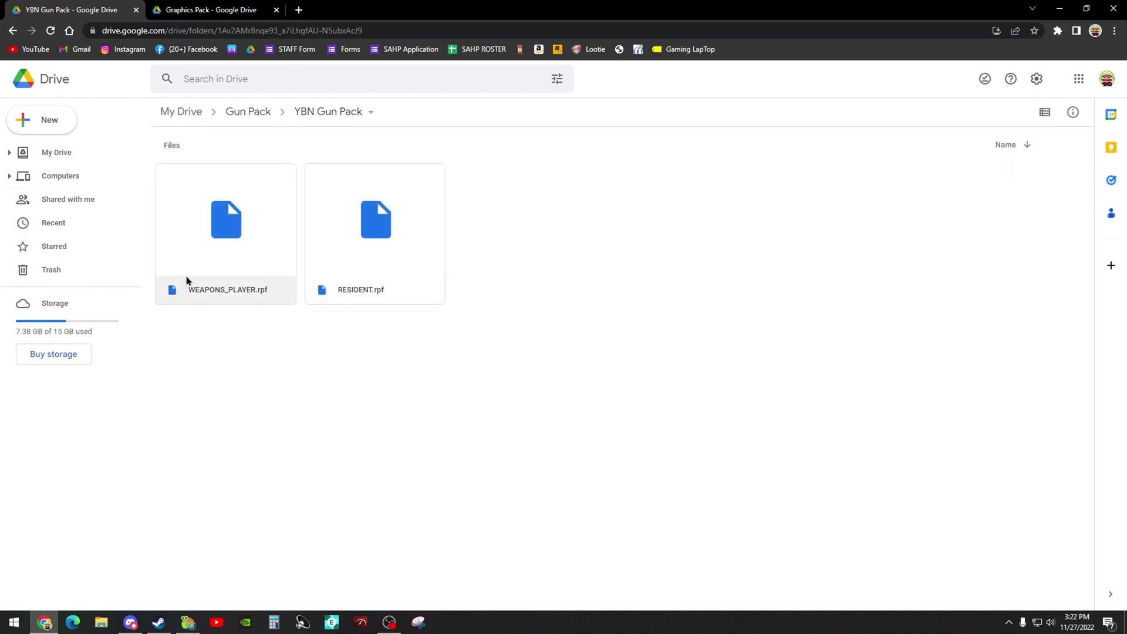
right_click(236, 276)
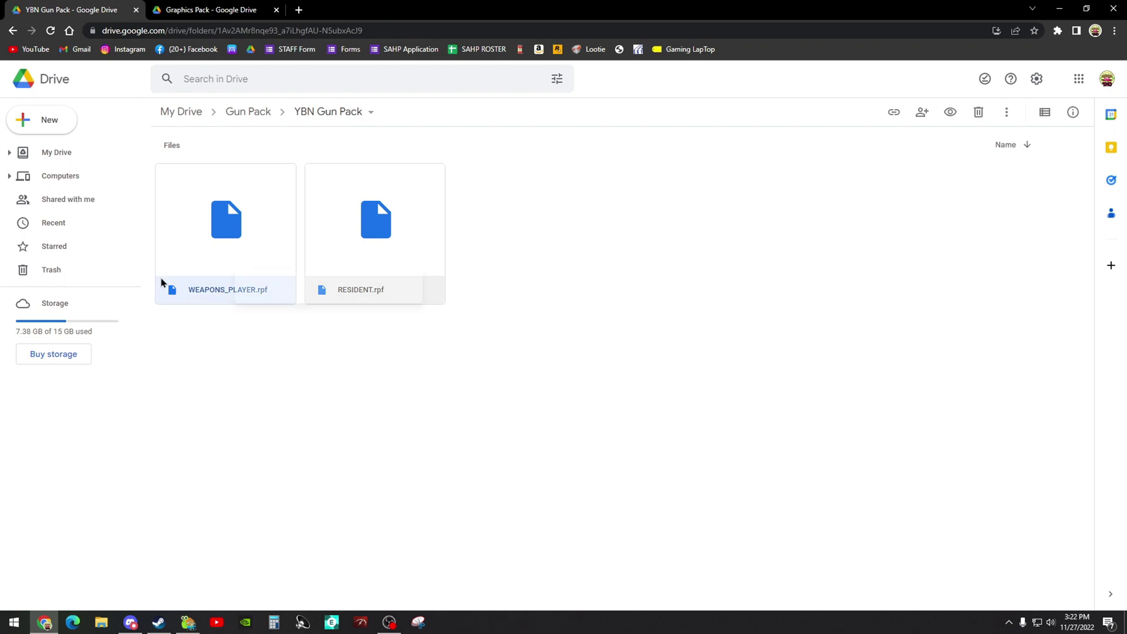
click(508, 368)
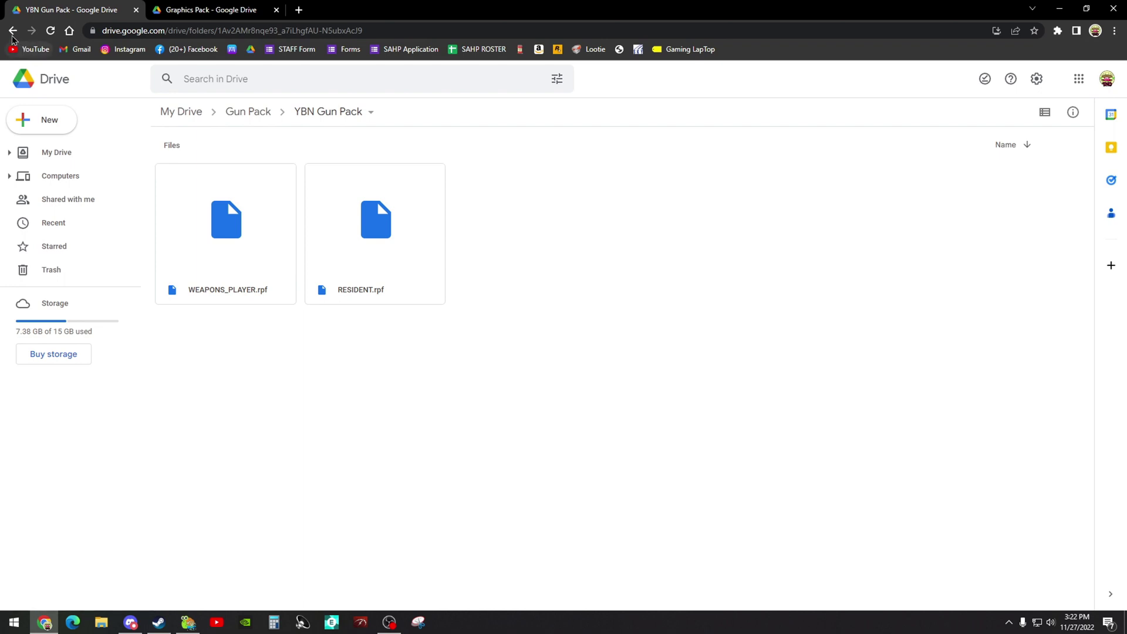
click(233, 114)
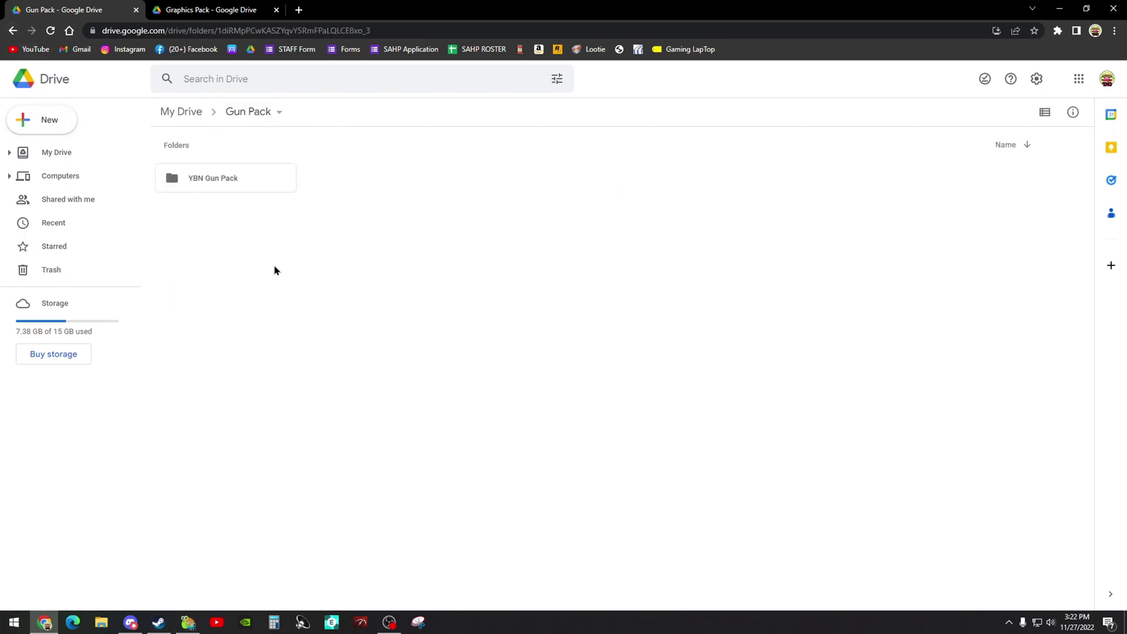
Download the YBN Gun Pack folder and open the folder of the same name inside the downloaded zip archive
right_click(226, 186)
click(285, 427)
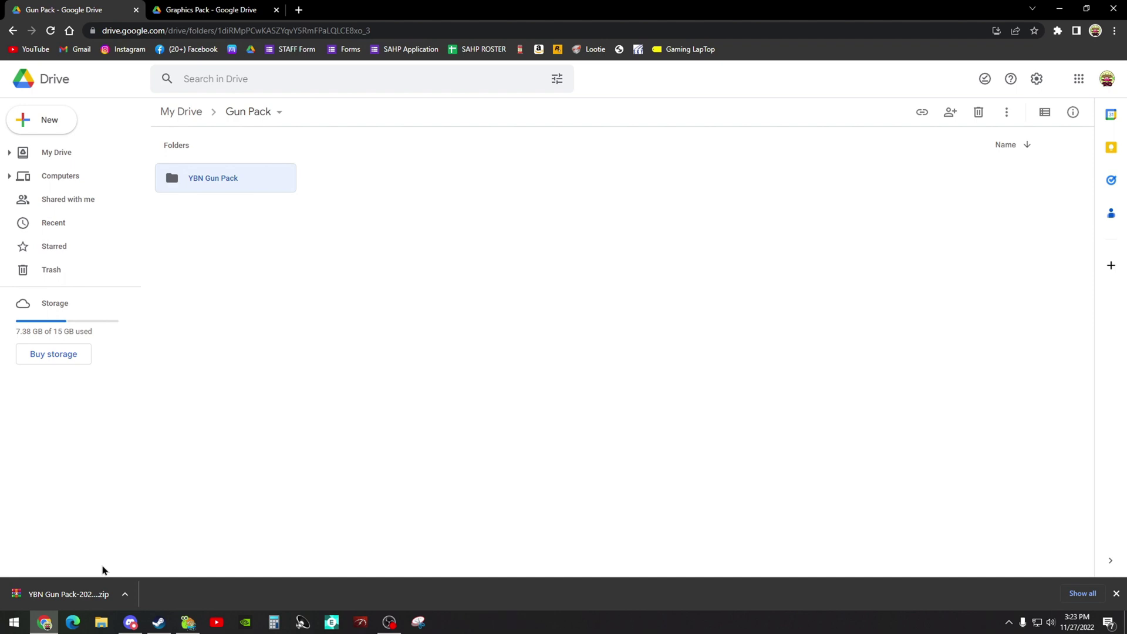
click(124, 594)
click(156, 520)
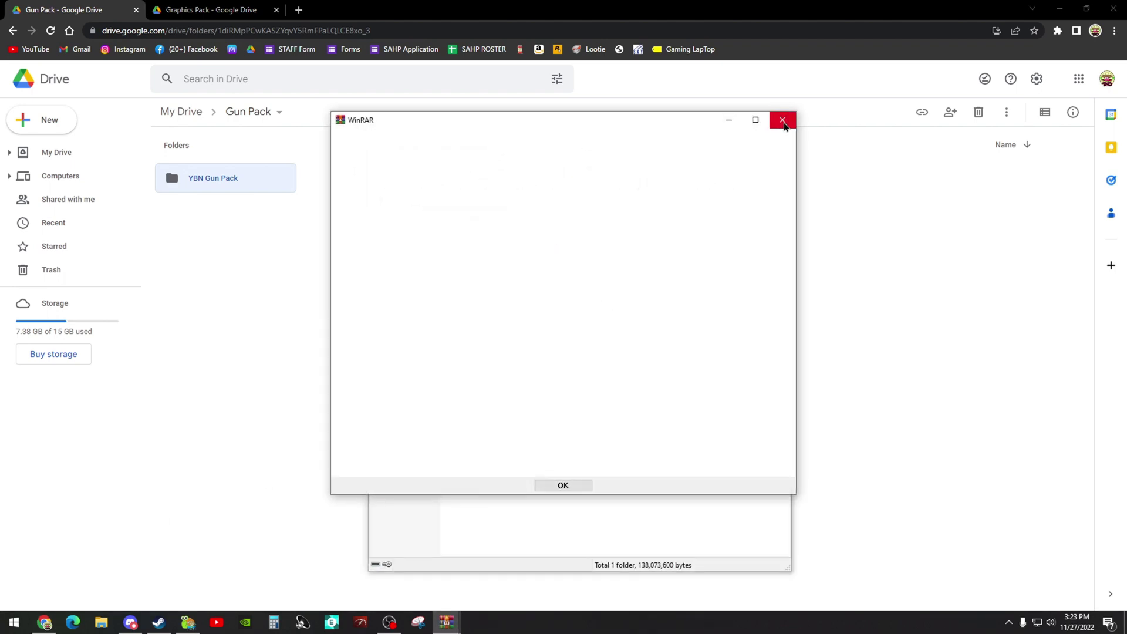
click(783, 118)
drag(477, 134, 651, 87)
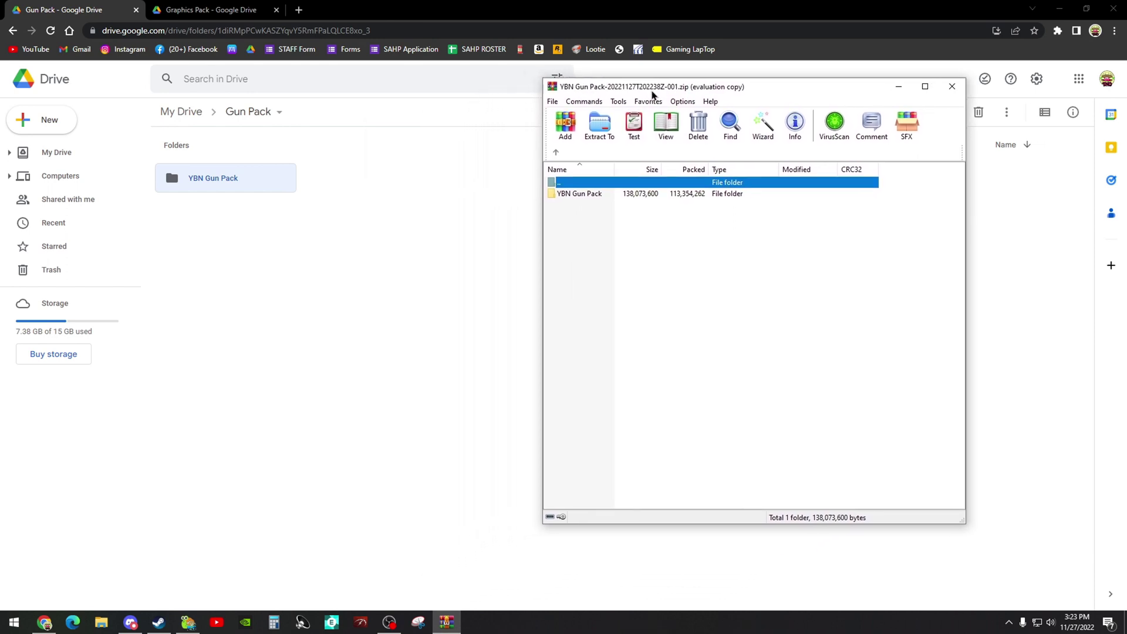
double_click(585, 192)
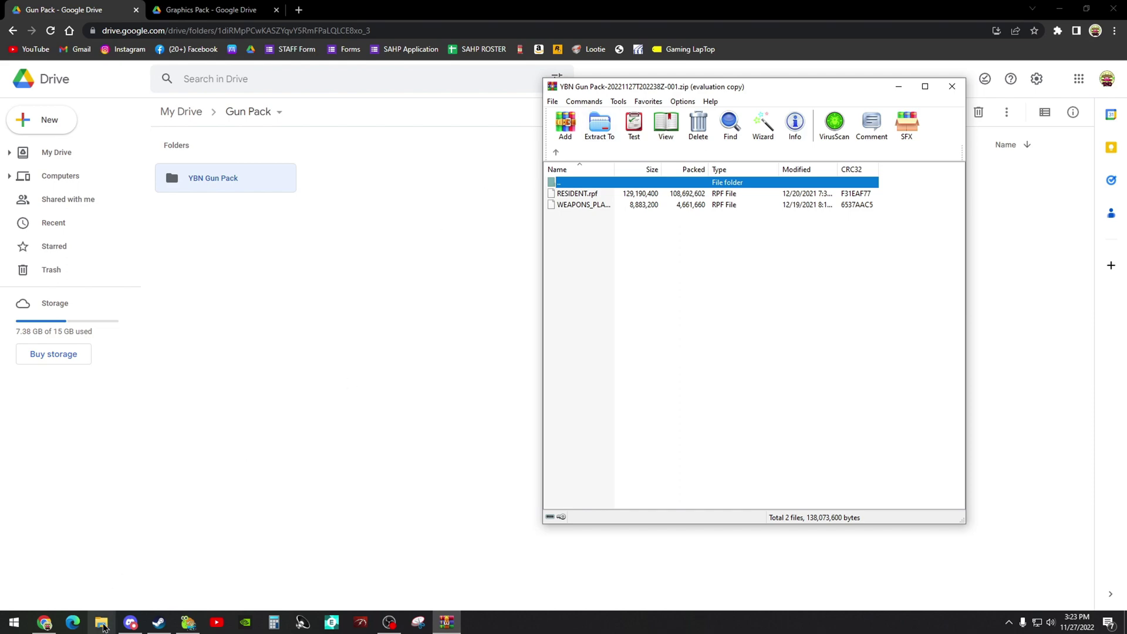
Switch to File Explorer and open Game Data (D:) > Grand Theft Auto V Clean > x64 > audio > sfx beside the archive window
click(102, 625)
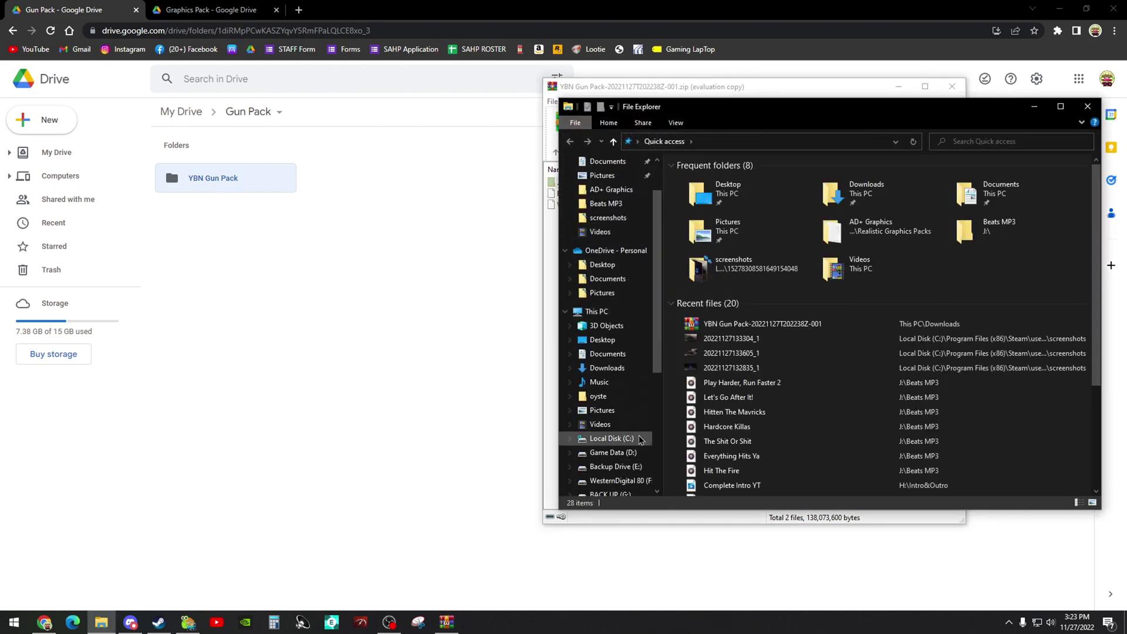
scroll(641, 440, down, 1)
click(613, 423)
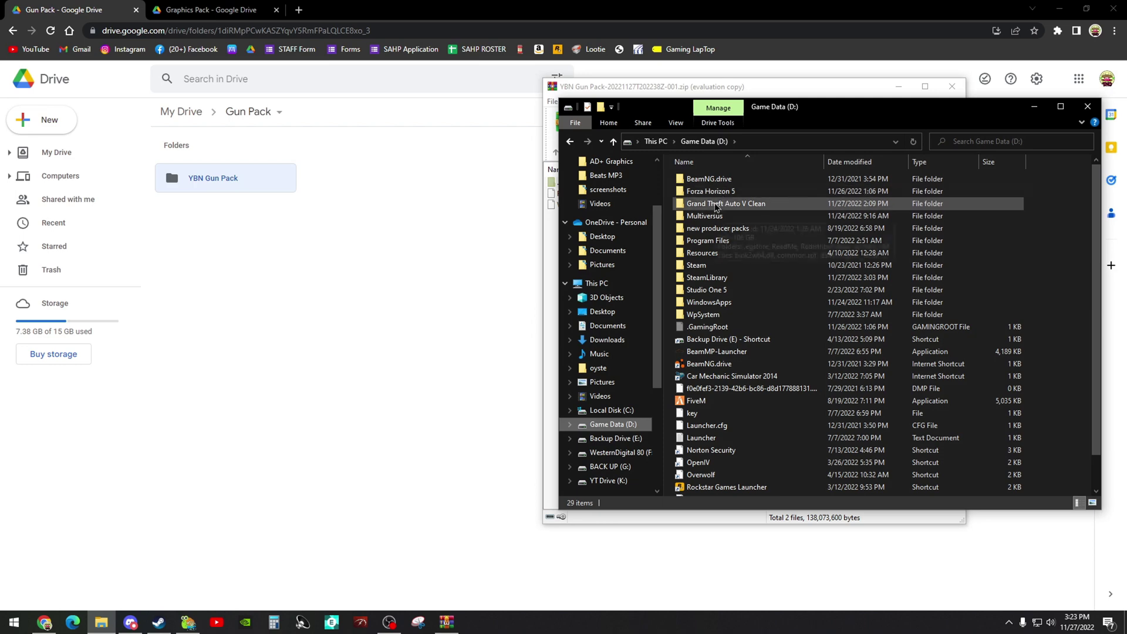
double_click(715, 205)
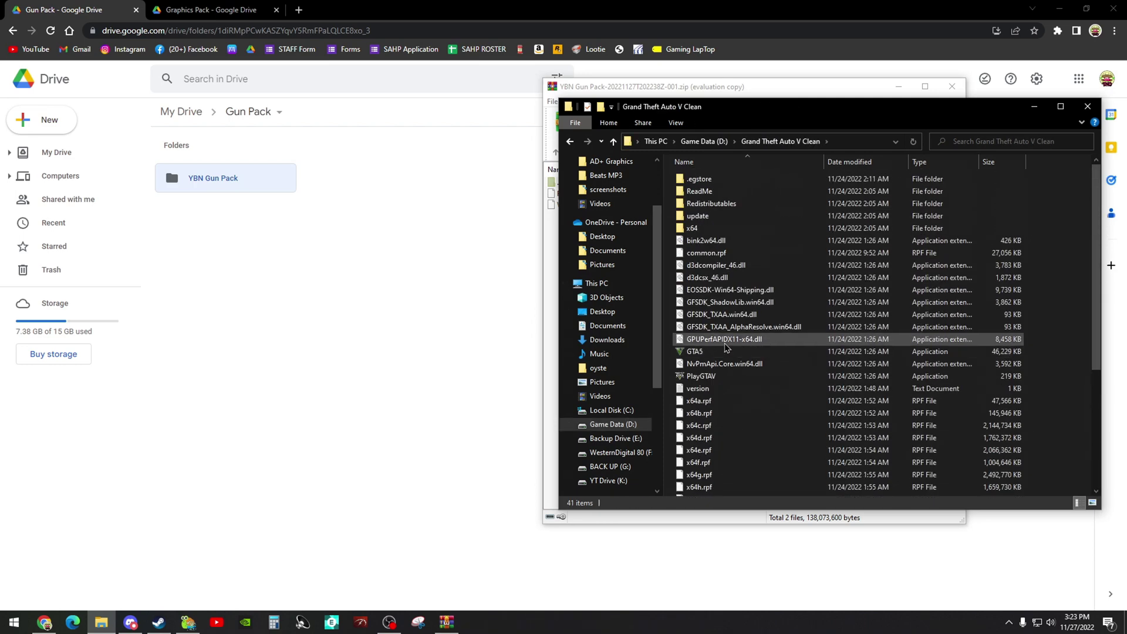
double_click(700, 228)
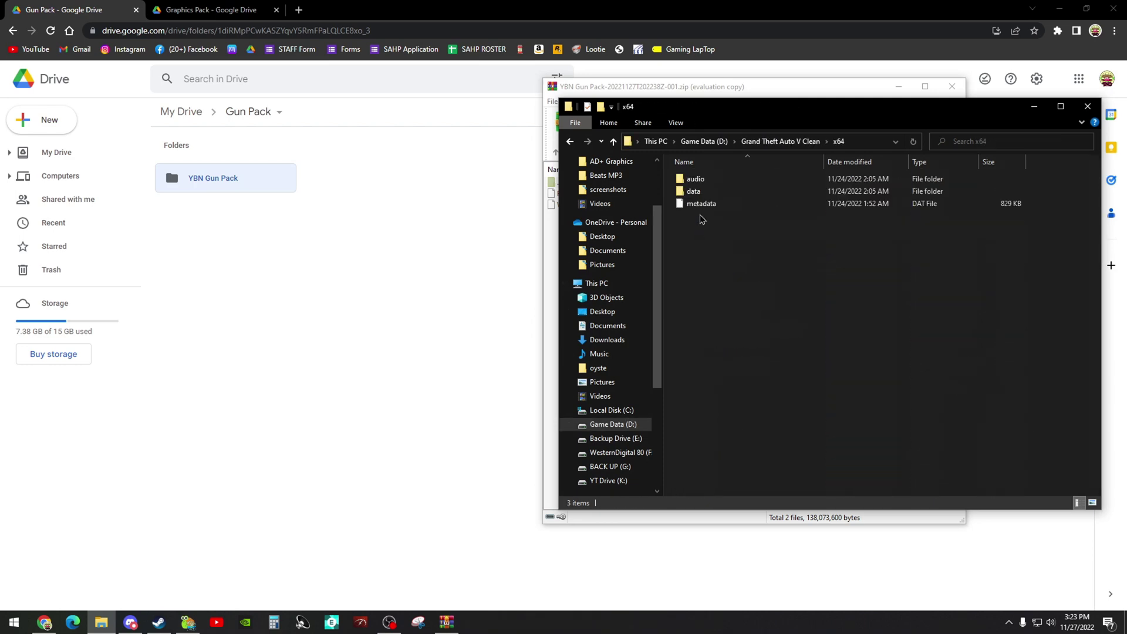
double_click(699, 179)
drag(744, 109, 844, 99)
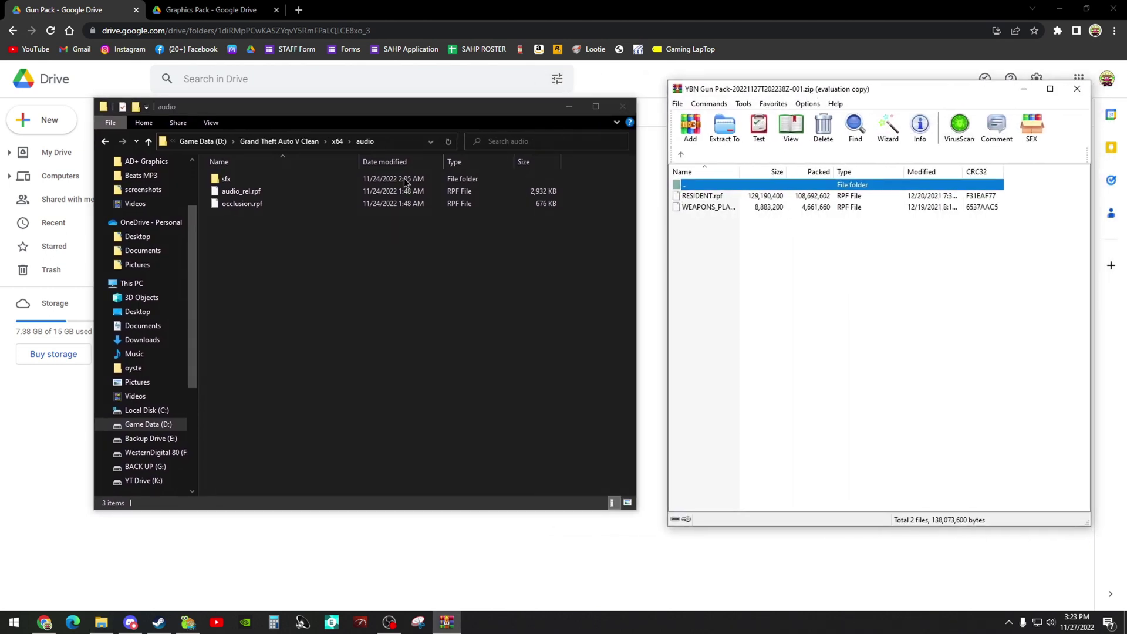
double_click(265, 183)
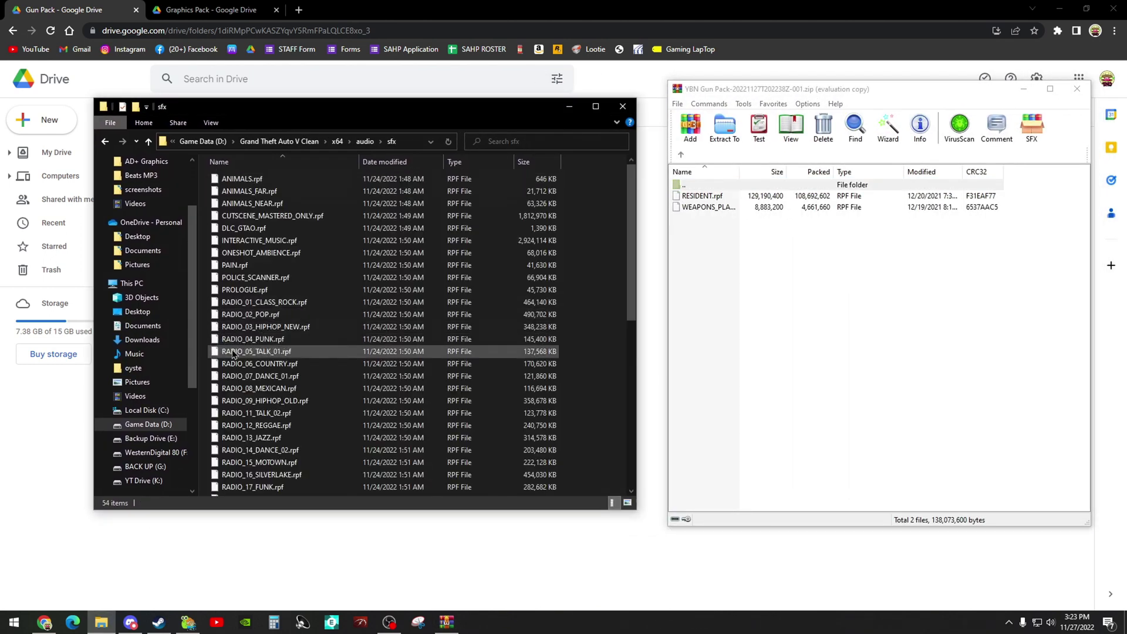
Try to move RESIDENT.rpf and WEAPONS_PLAYER.rpf from the archive into the sfx folder
scroll(241, 381, down, 10)
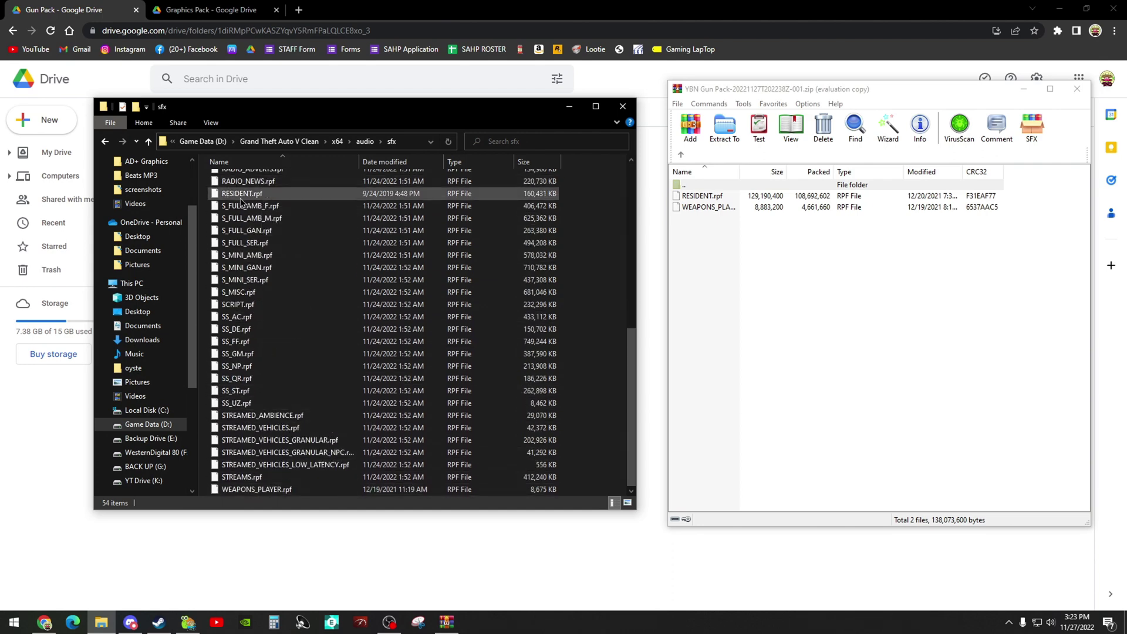
click(756, 253)
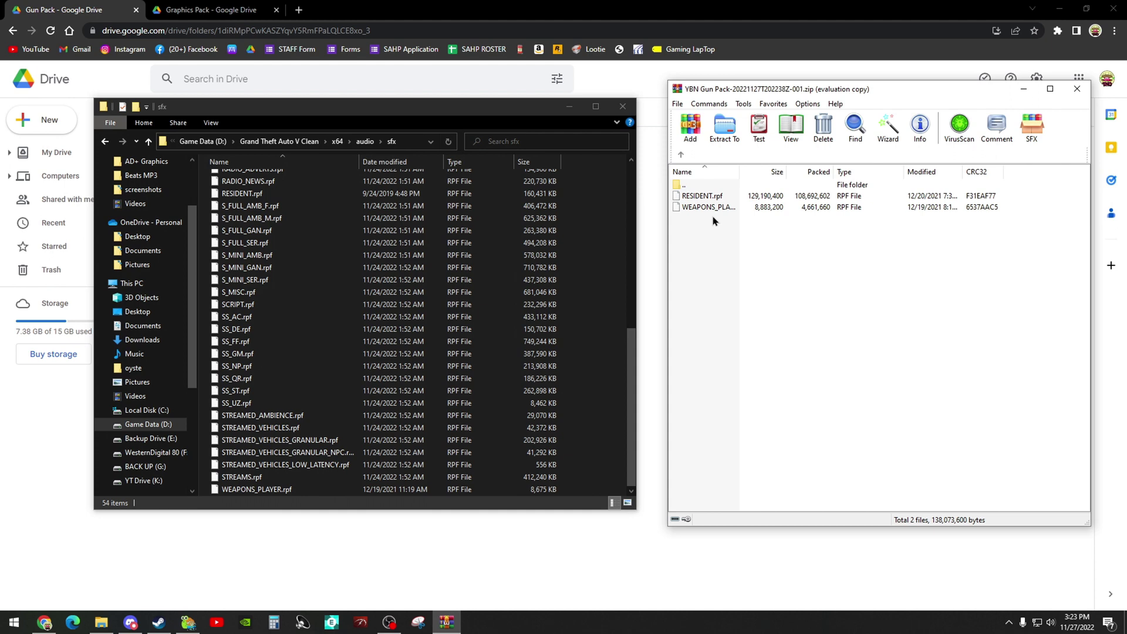
drag(717, 222, 627, 215)
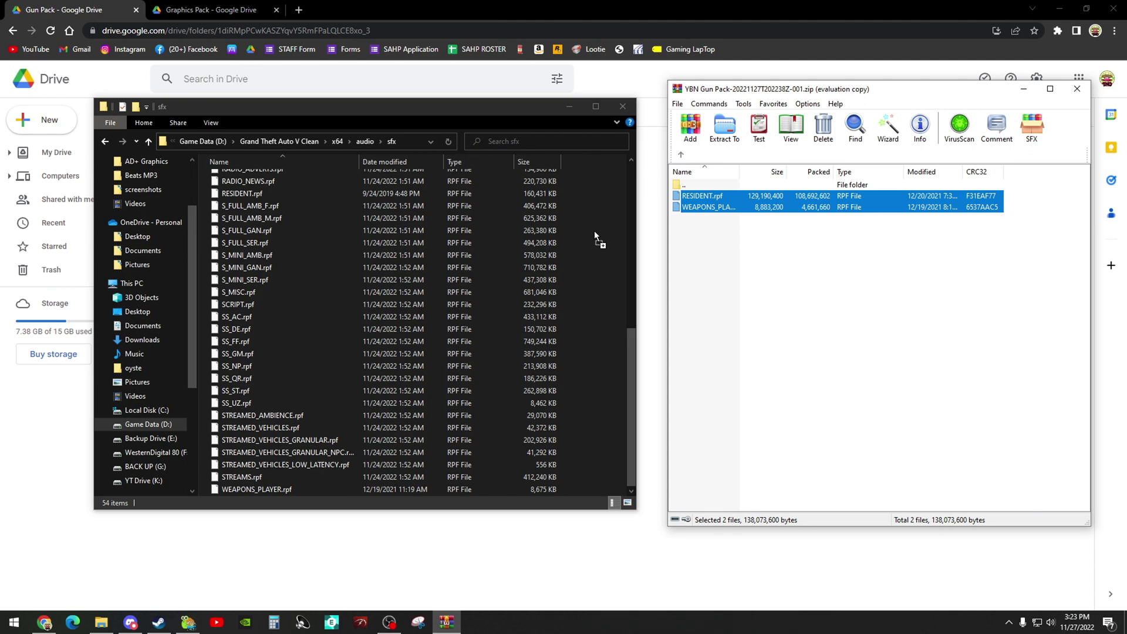
drag(594, 230, 594, 230)
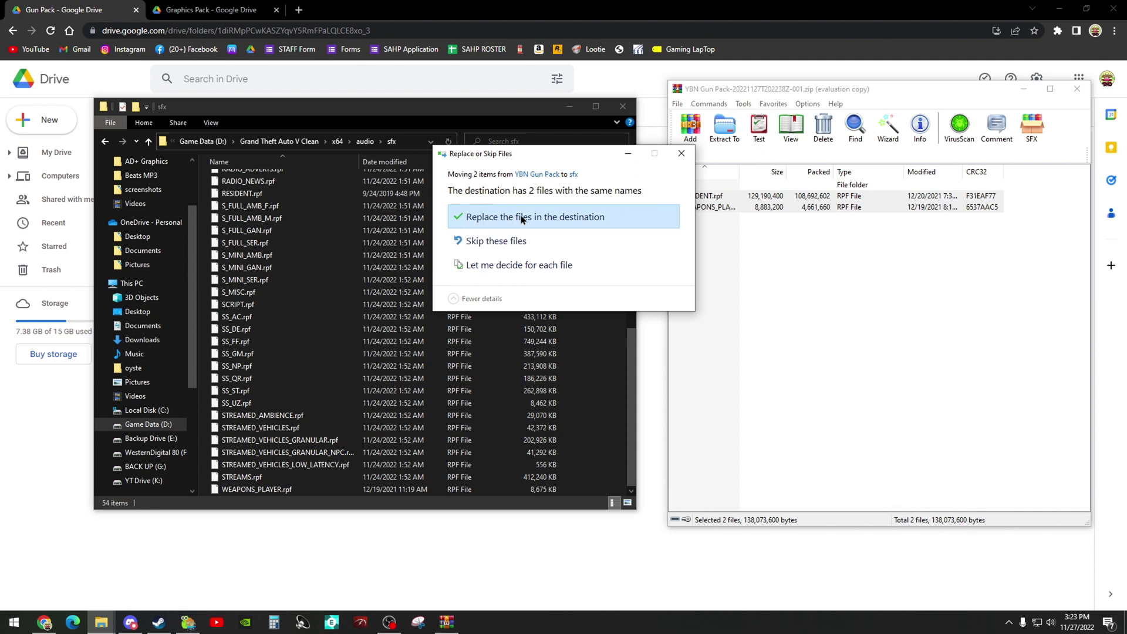
click(675, 159)
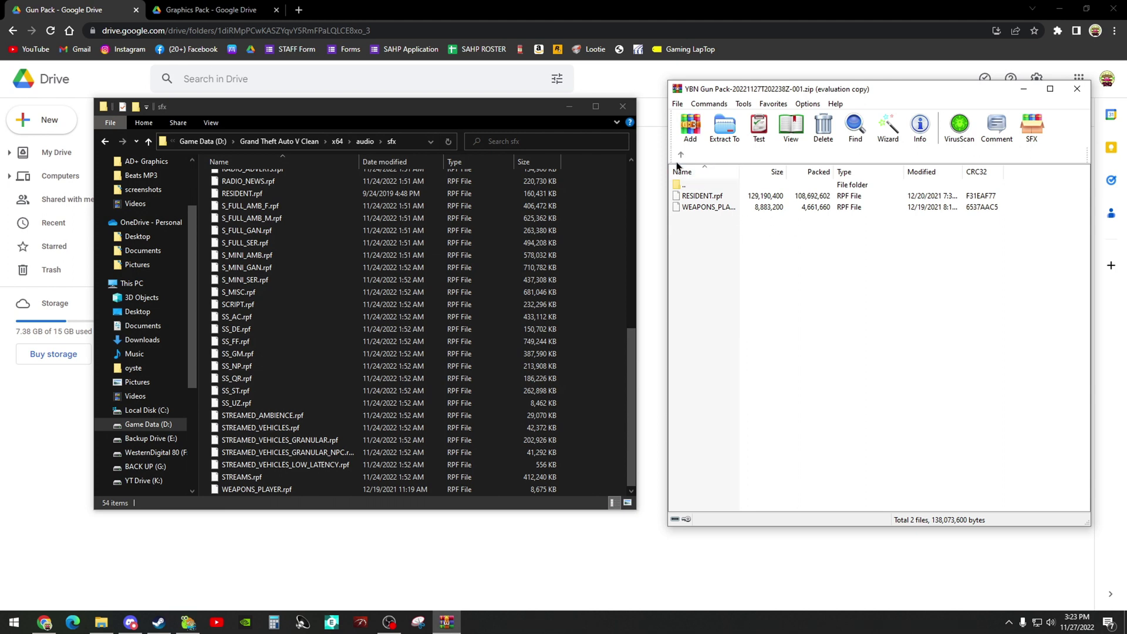
Close the gun pack archive and go up from the sfx folder to the audio folder
mouse_move(750, 92)
mouse_down()
mouse_move(734, 88)
mouse_move(748, 92)
mouse_up()
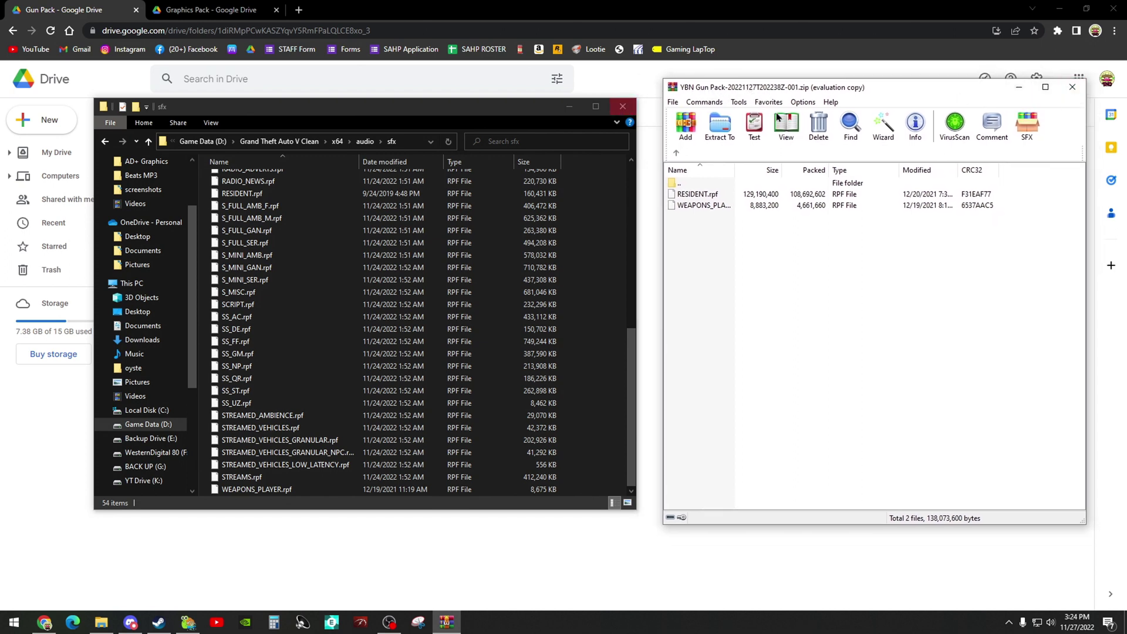
click(1073, 88)
drag(500, 109, 868, 112)
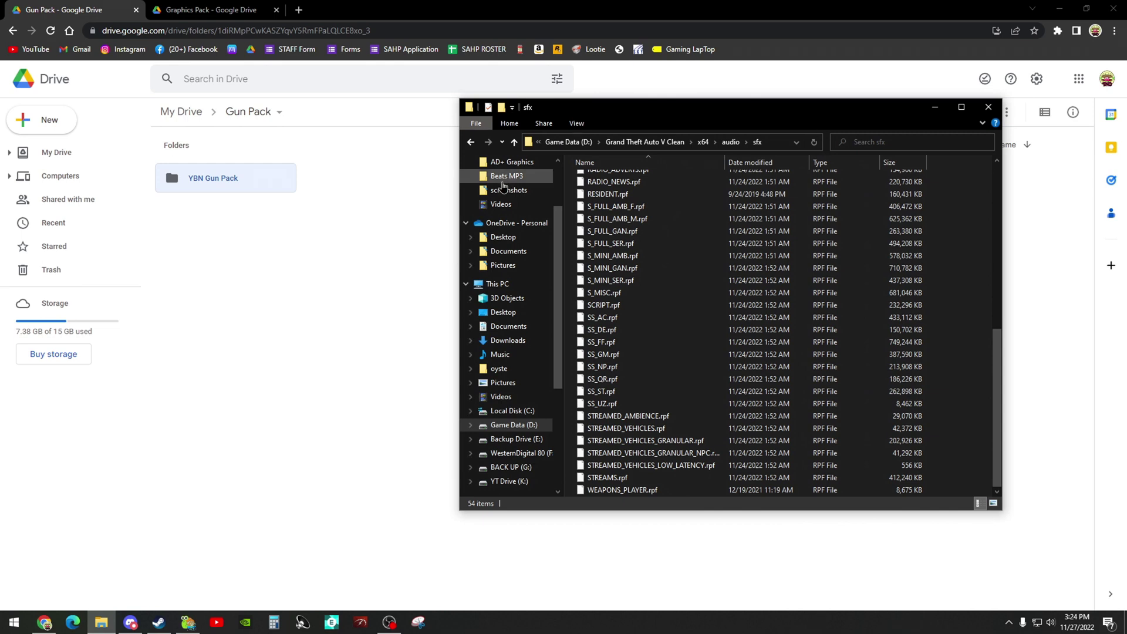
click(514, 141)
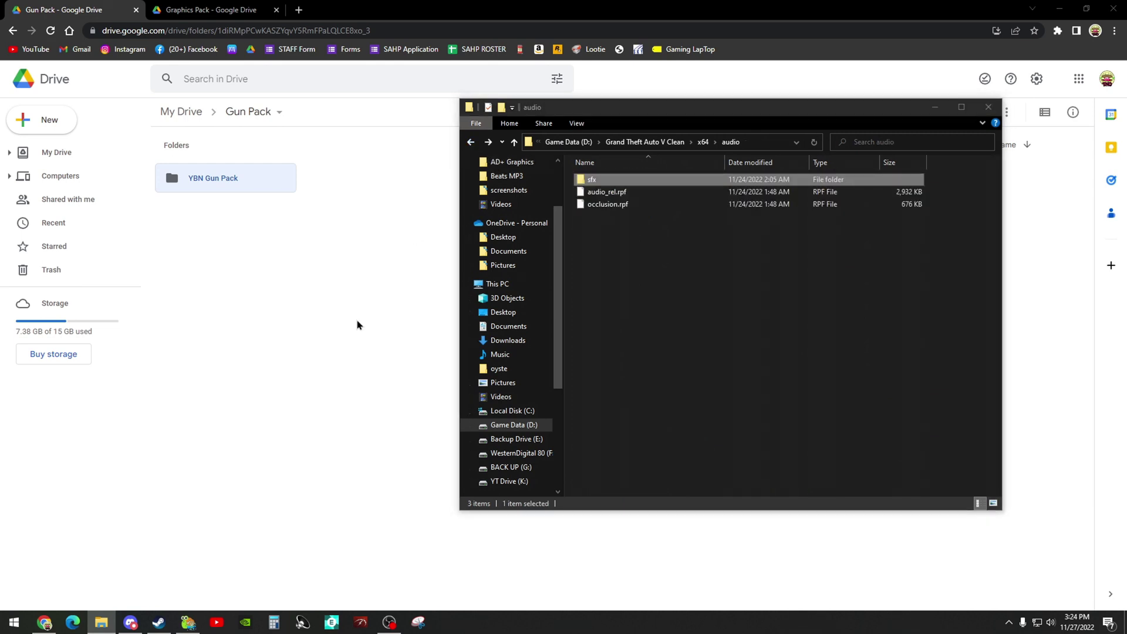
Search Windows for FiveM, open the app's shortcut location, and close the audio folder window
key(super)
text(five)
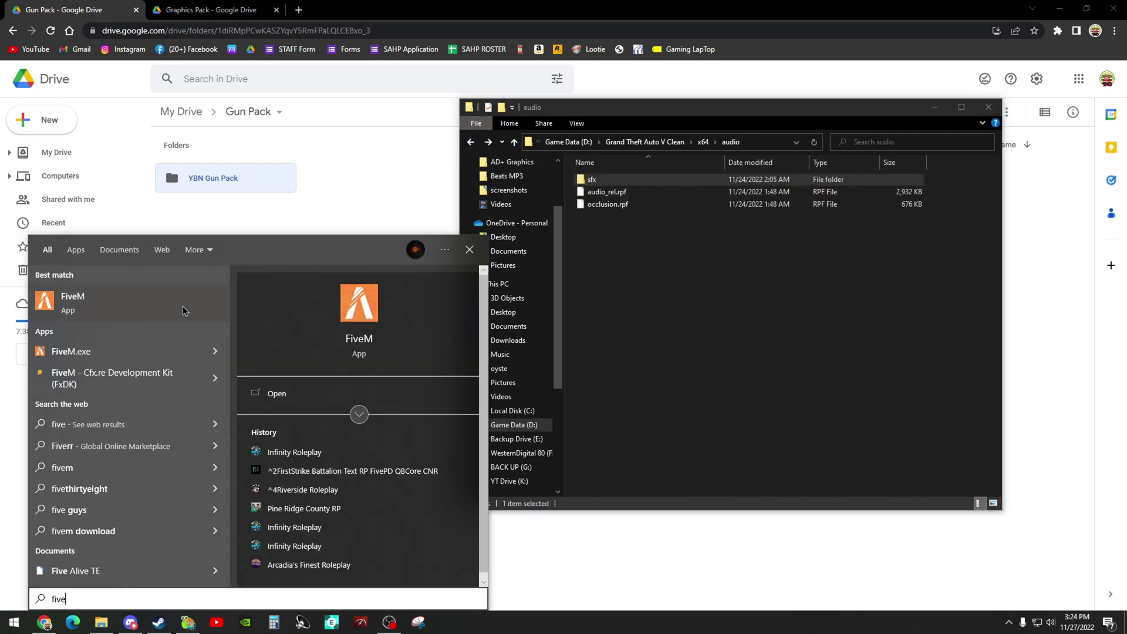
right_click(170, 304)
click(187, 330)
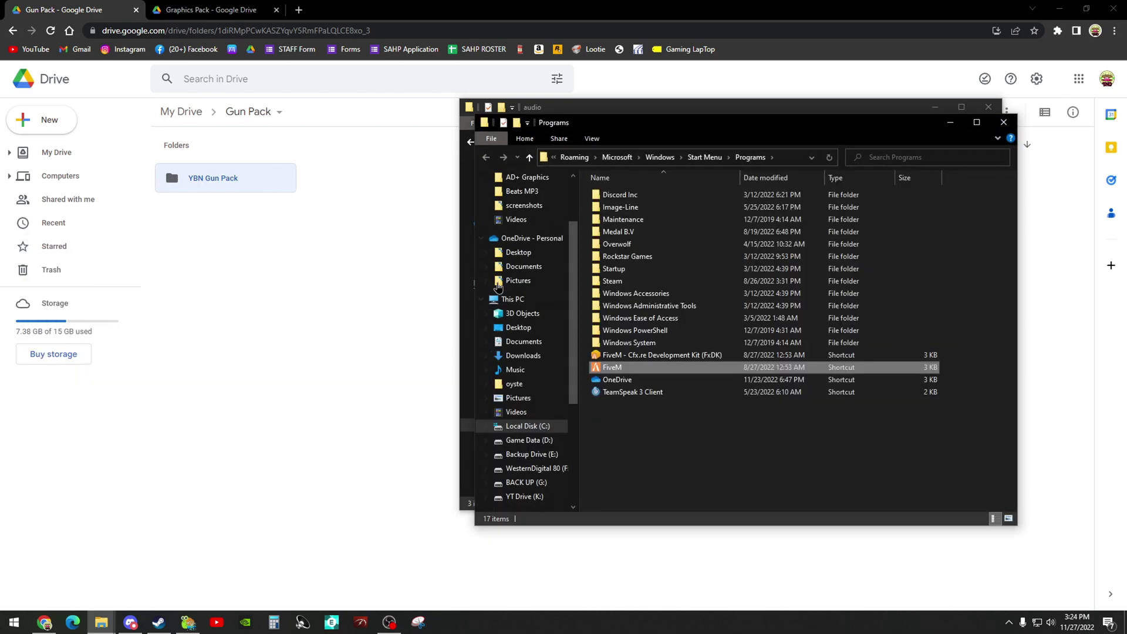
click(997, 111)
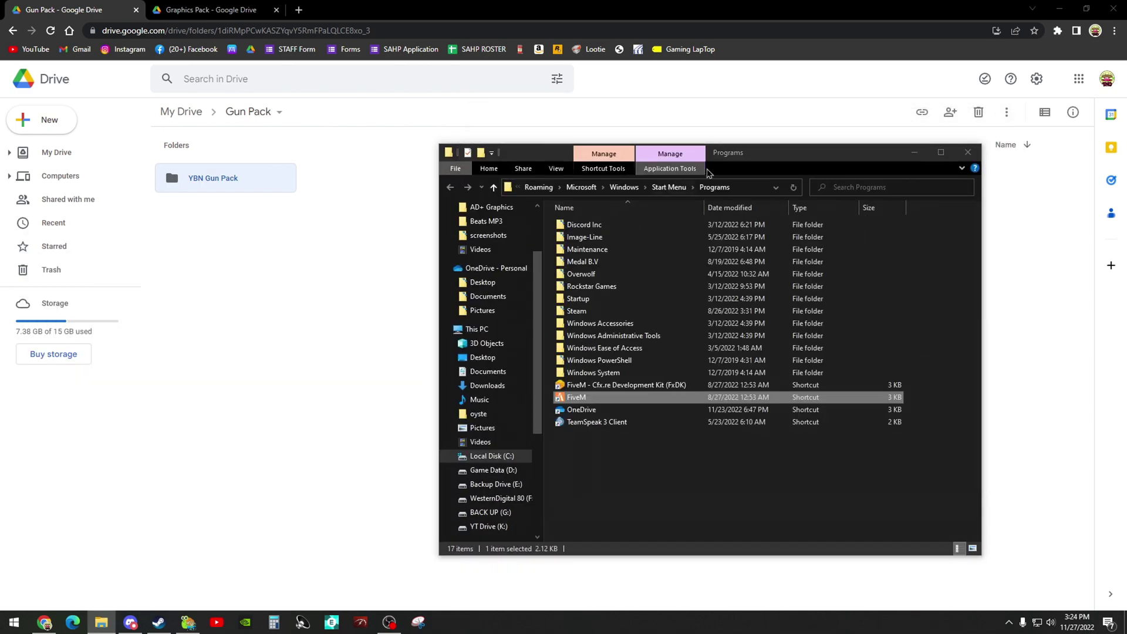
drag(753, 156, 764, 121)
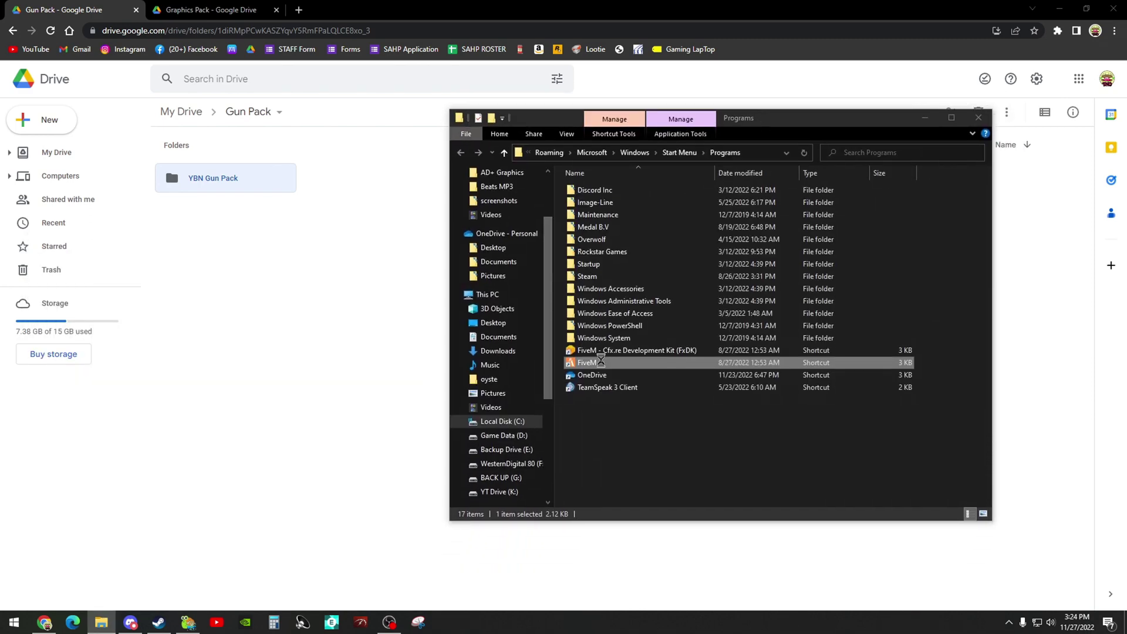
Open the FiveM shortcut's target location and enter the FiveM Application Data folder
right_click(601, 361)
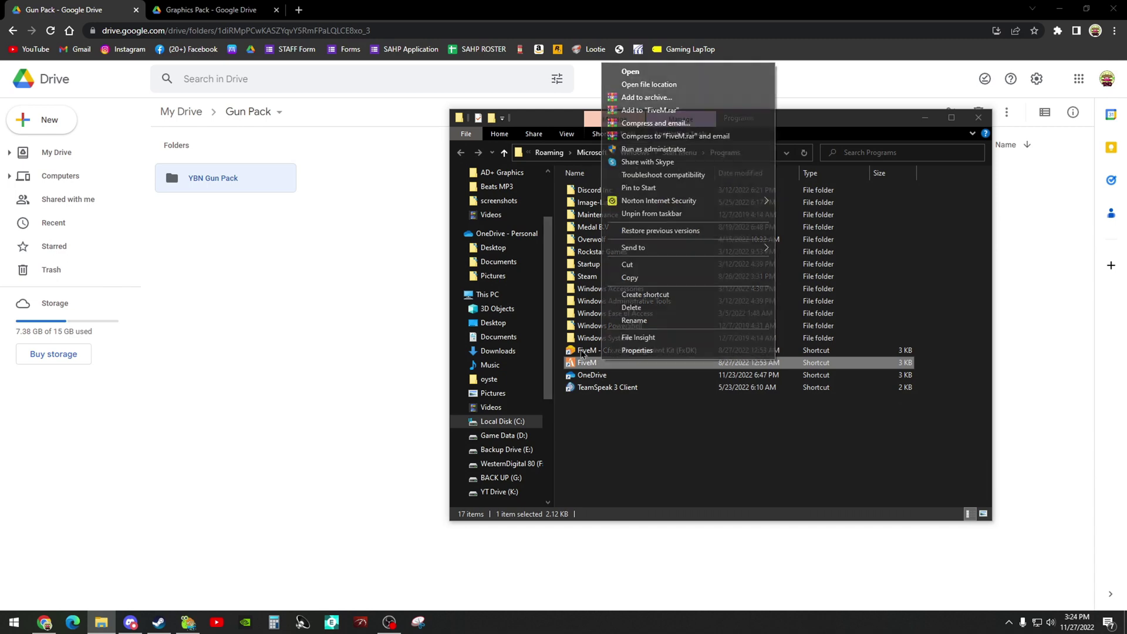
click(646, 85)
click(602, 194)
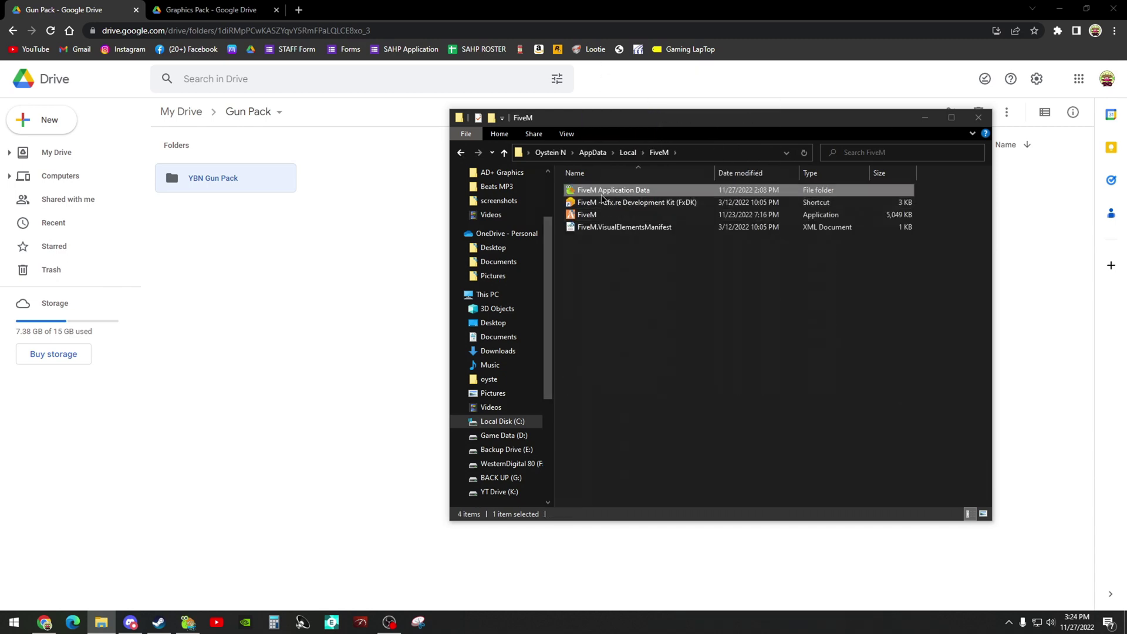
double_click(601, 194)
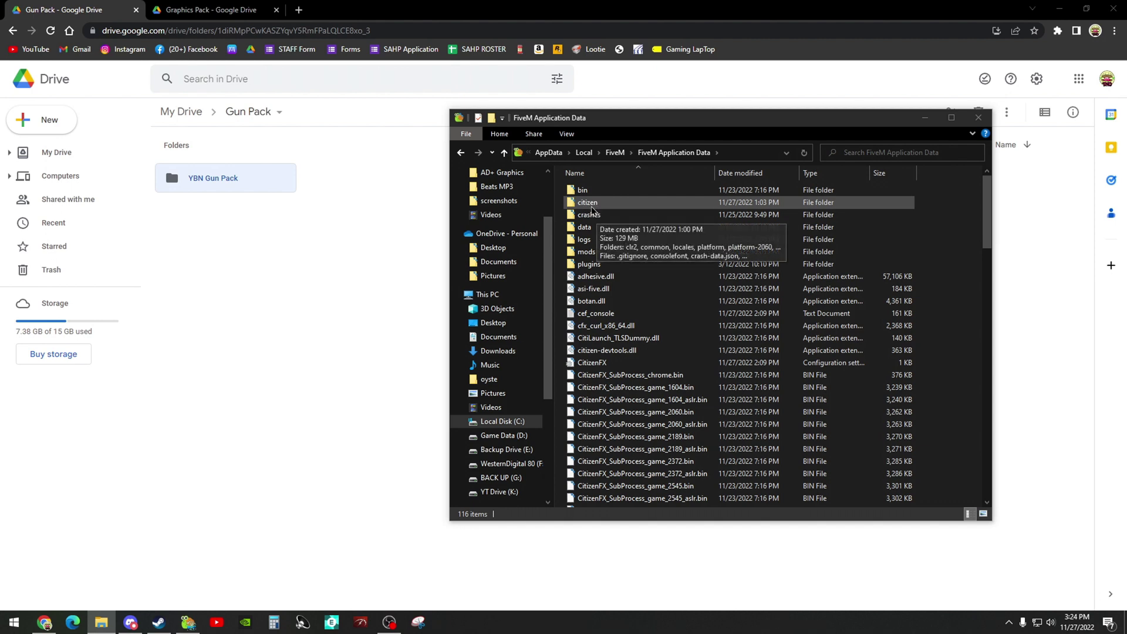
drag(617, 118, 670, 103)
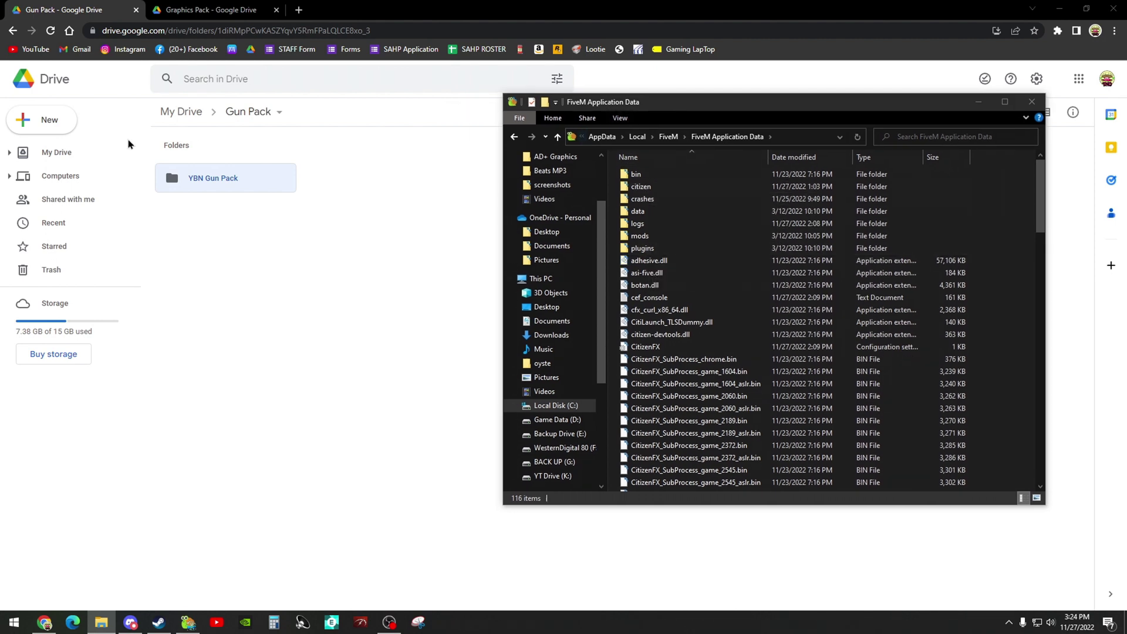
Open Better Visuals v3 in the Graphics Pack on Google Drive and compare its citizen folder with FiveM Application Data
click(212, 10)
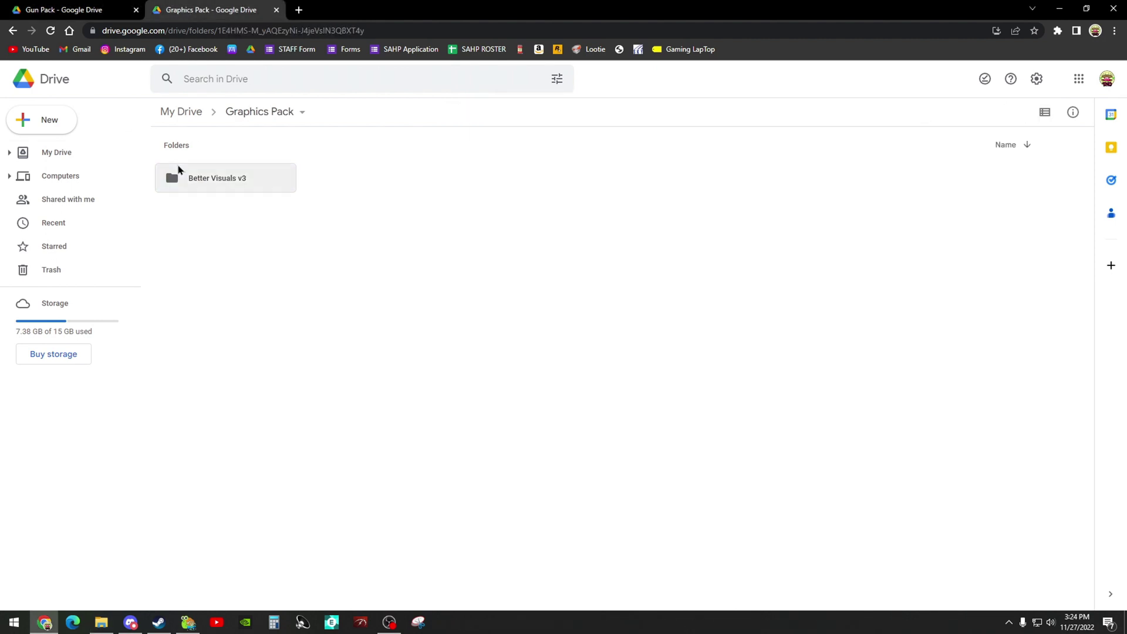
right_click(225, 179)
double_click(219, 178)
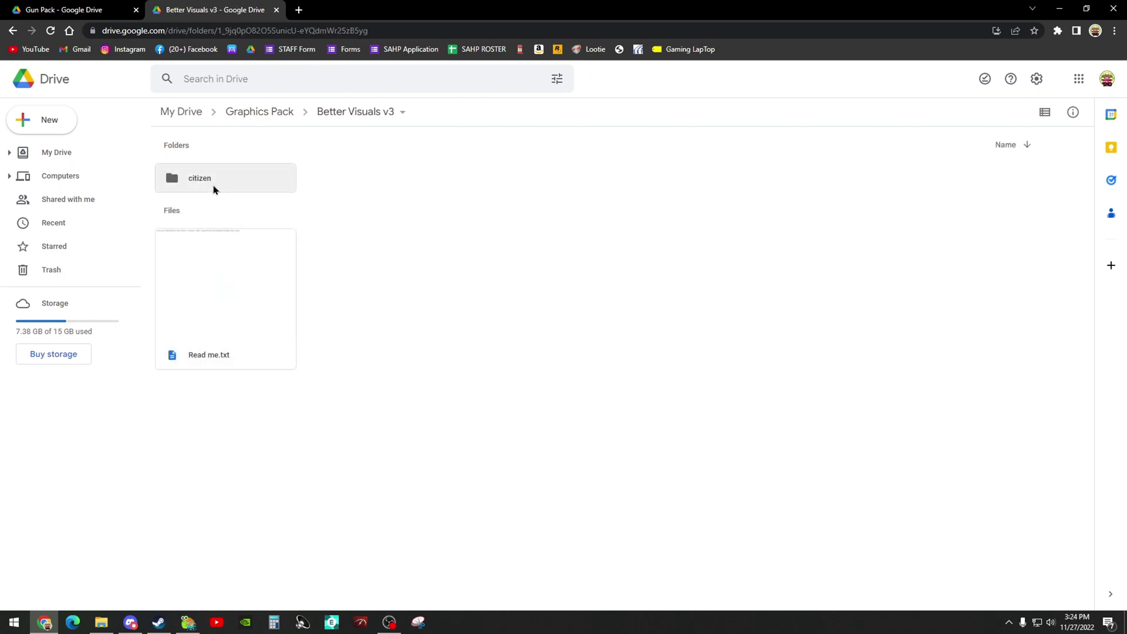
drag(395, 13, 178, 40)
drag(184, 214, 147, 189)
double_click(330, 27)
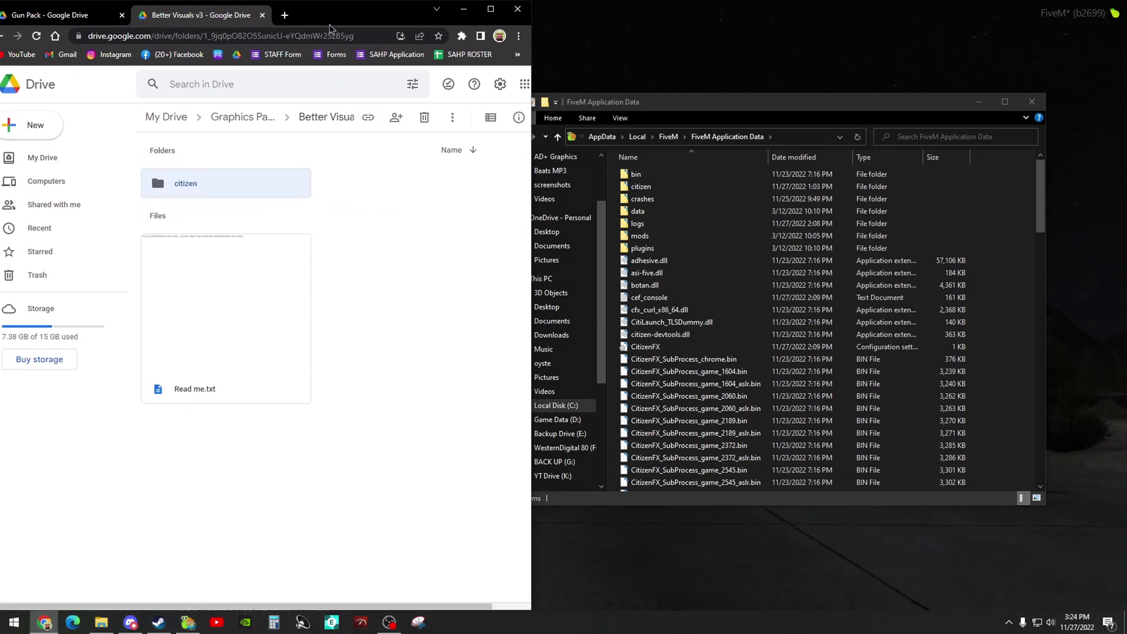
double_click(331, 22)
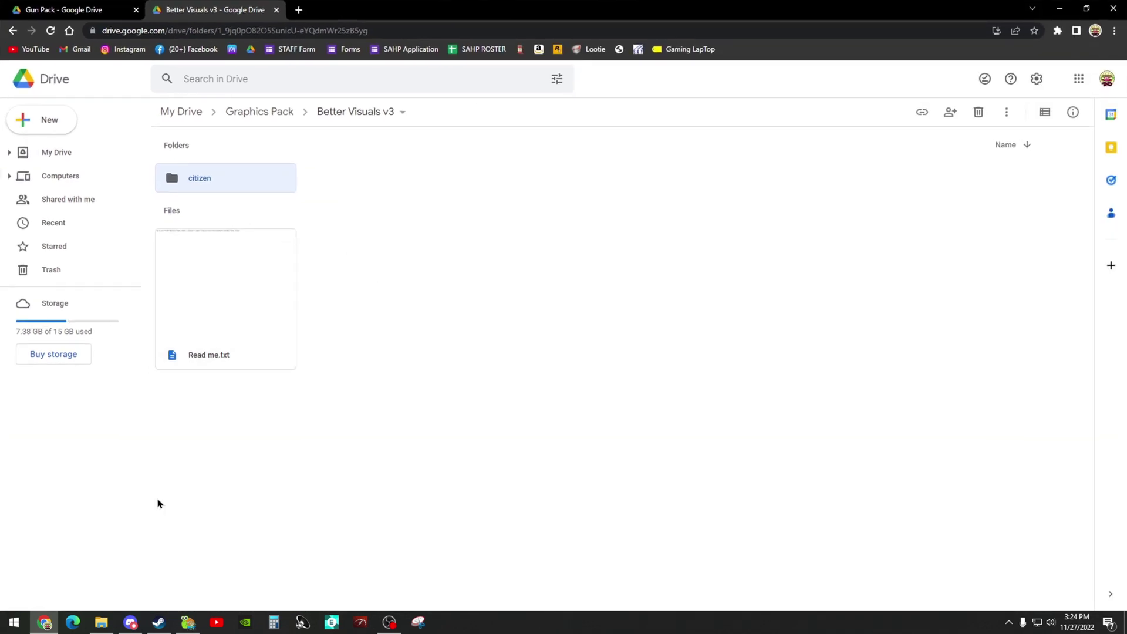
Return to Graphics Pack, download the Better Visuals v3 folder, and open the downloaded zip archive
click(256, 112)
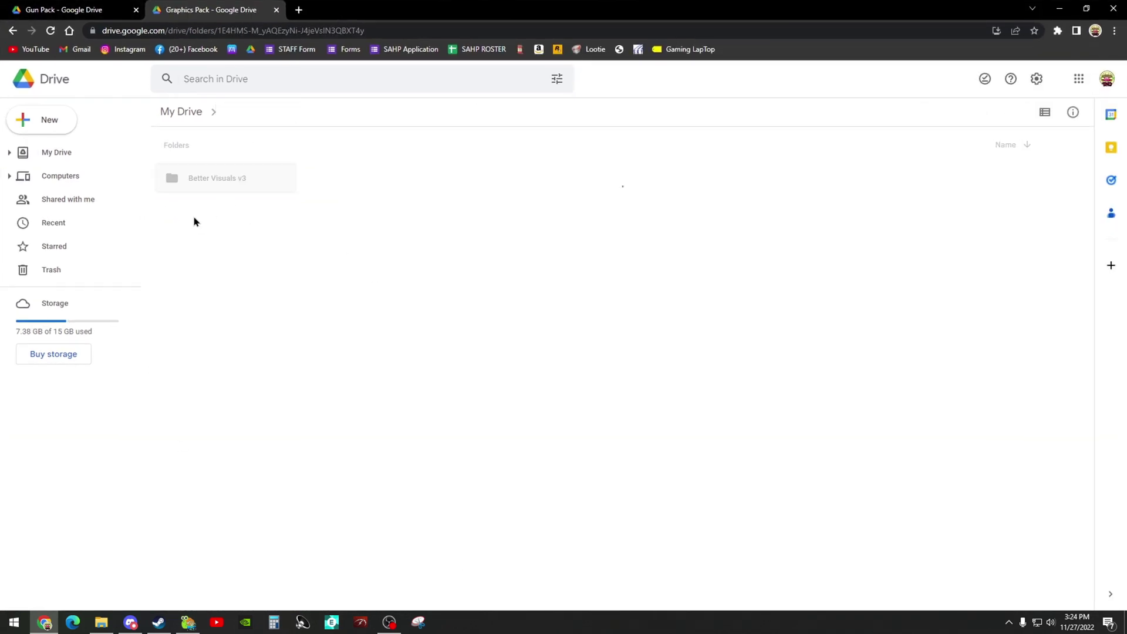
right_click(235, 192)
click(292, 434)
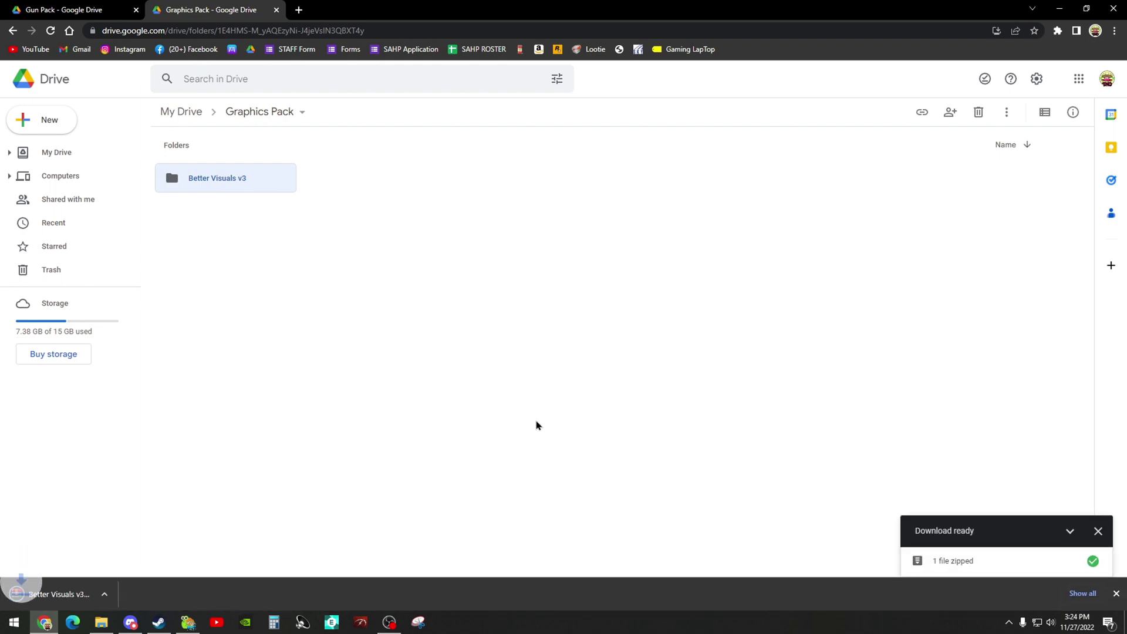
click(67, 595)
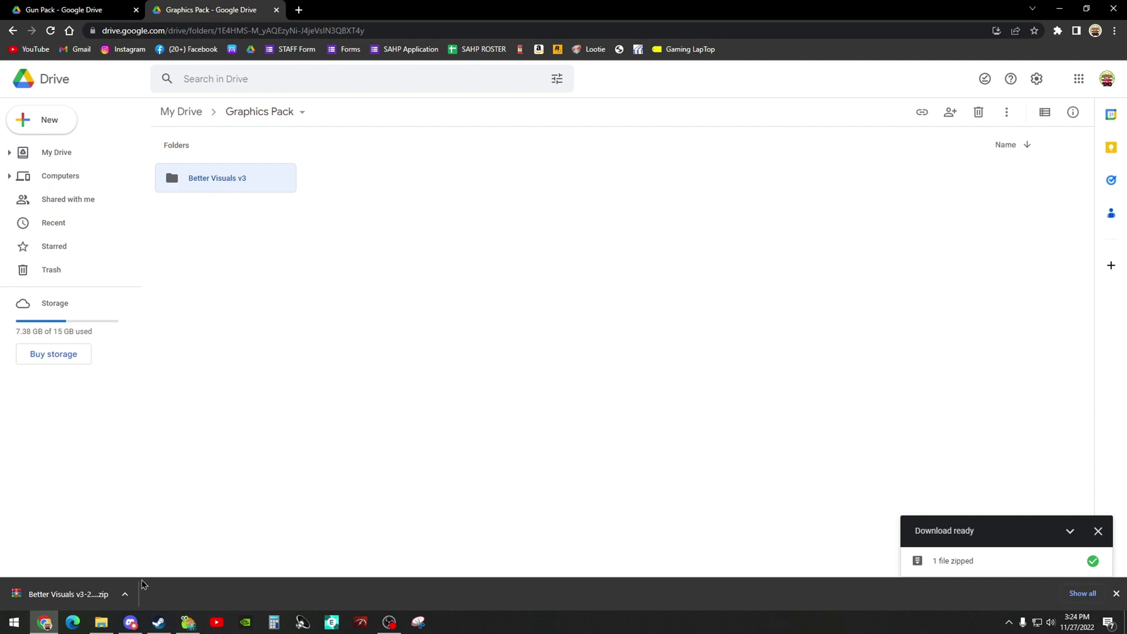
click(125, 594)
click(147, 519)
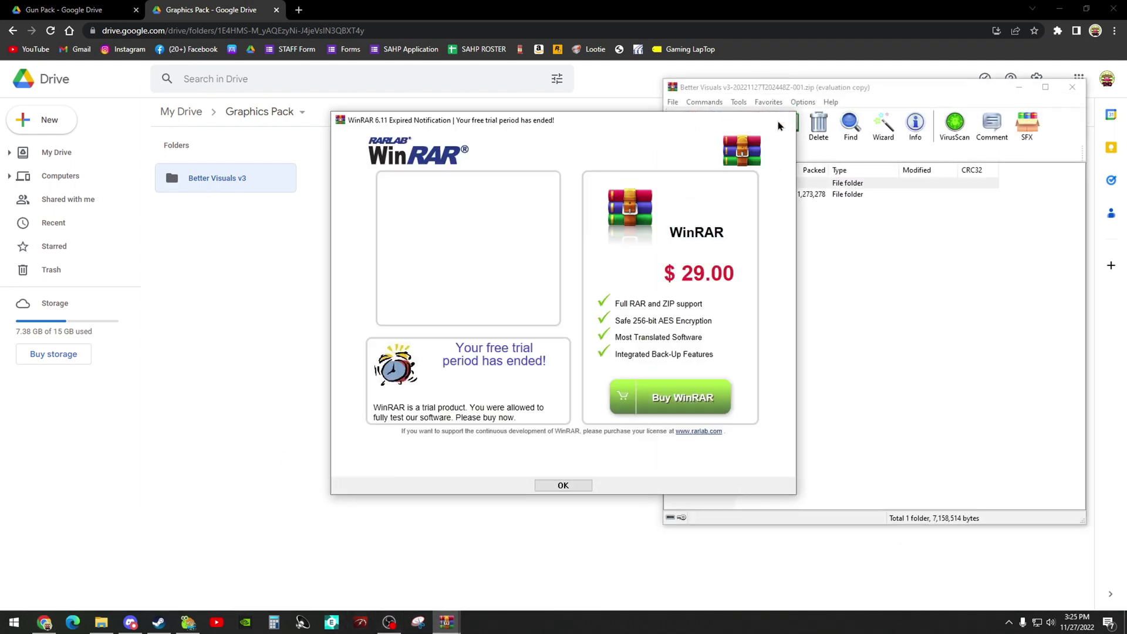
click(778, 124)
Arrange FiveM Application Data beside the archive window and open the Better Visuals v3 folder inside the archive
drag(831, 98, 753, 104)
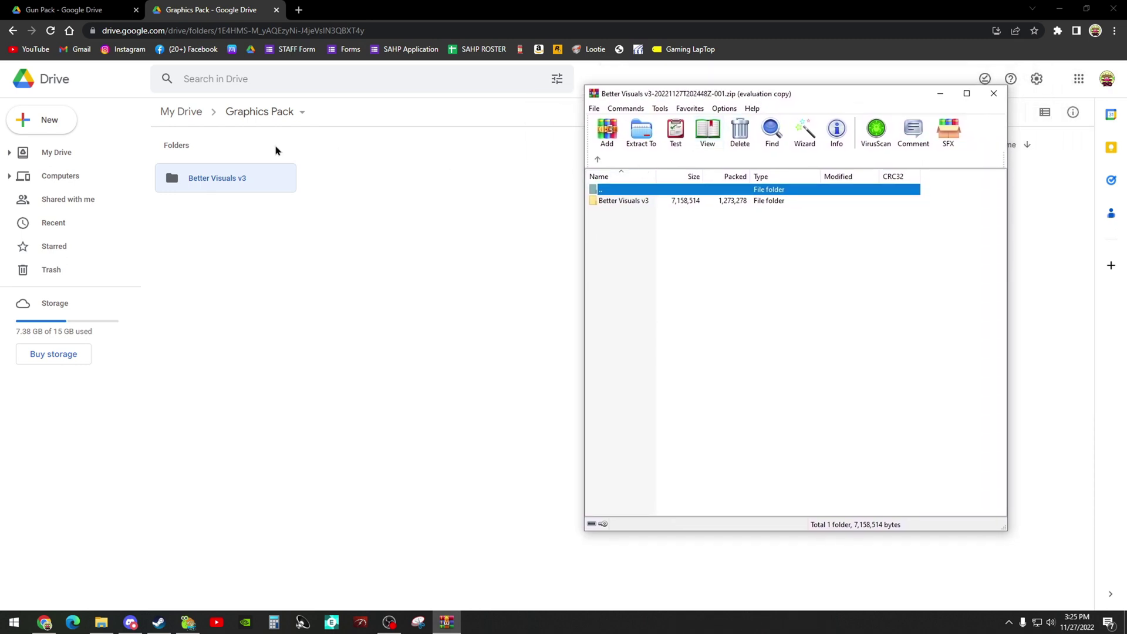
click(101, 622)
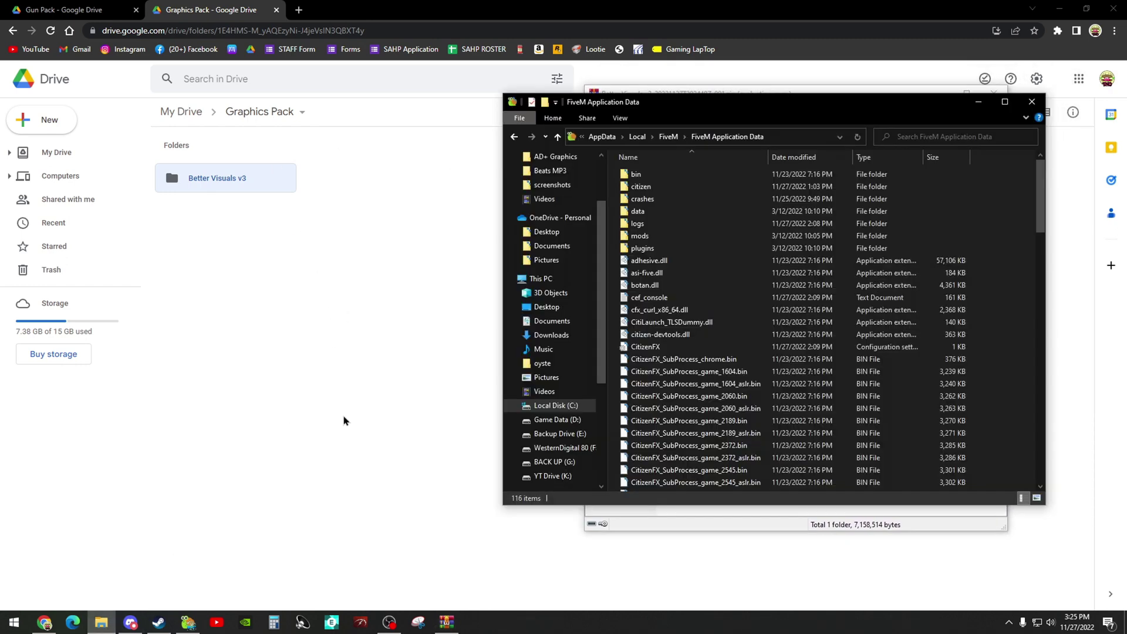
drag(728, 109, 286, 115)
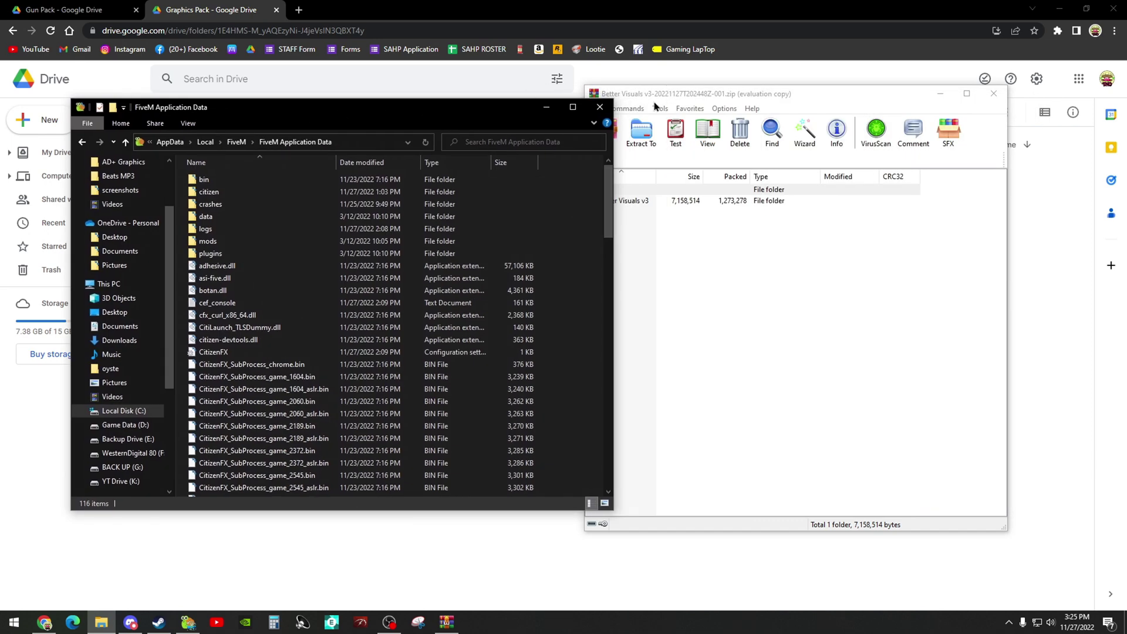
drag(656, 105, 708, 101)
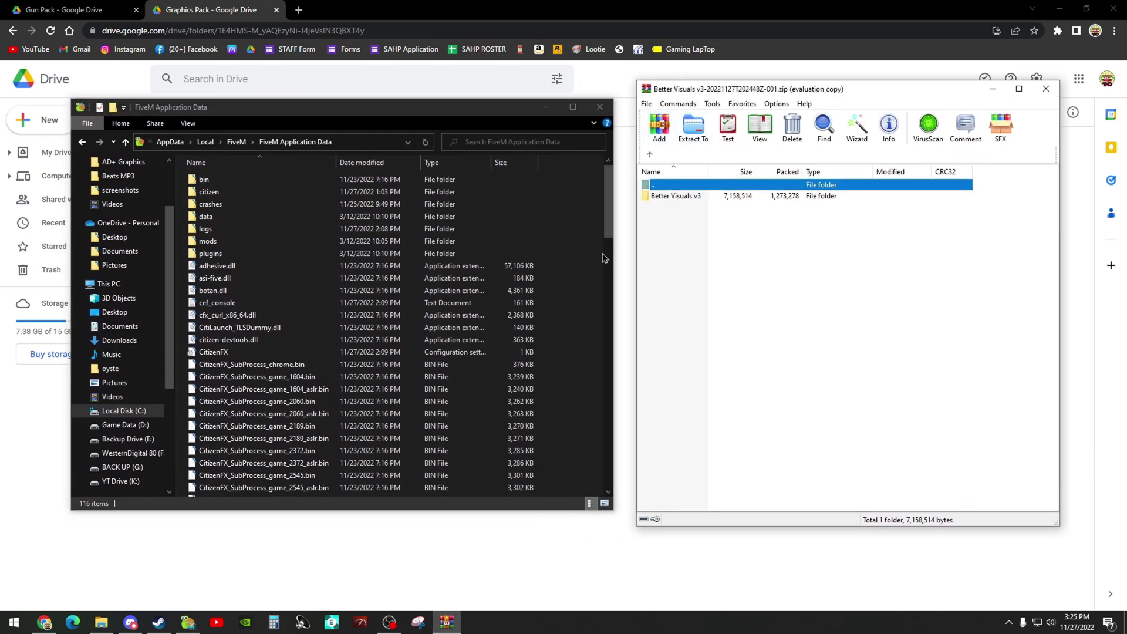
double_click(697, 200)
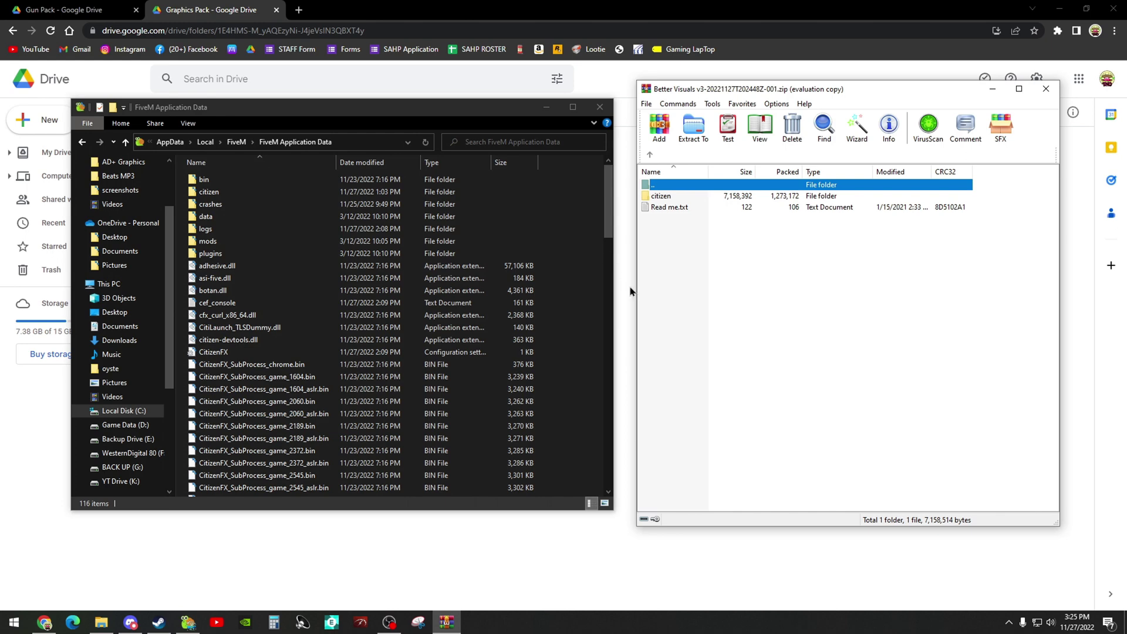
Try to replace the citizen folder in FiveM Application Data with the citizen folder from the archive
right_click(215, 195)
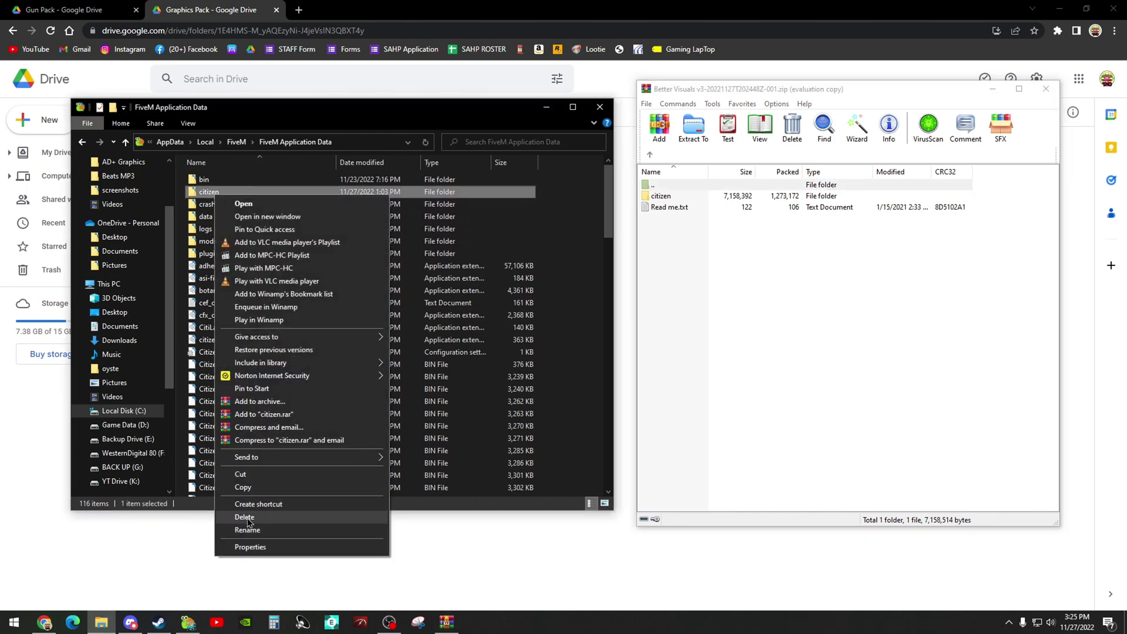
click(598, 370)
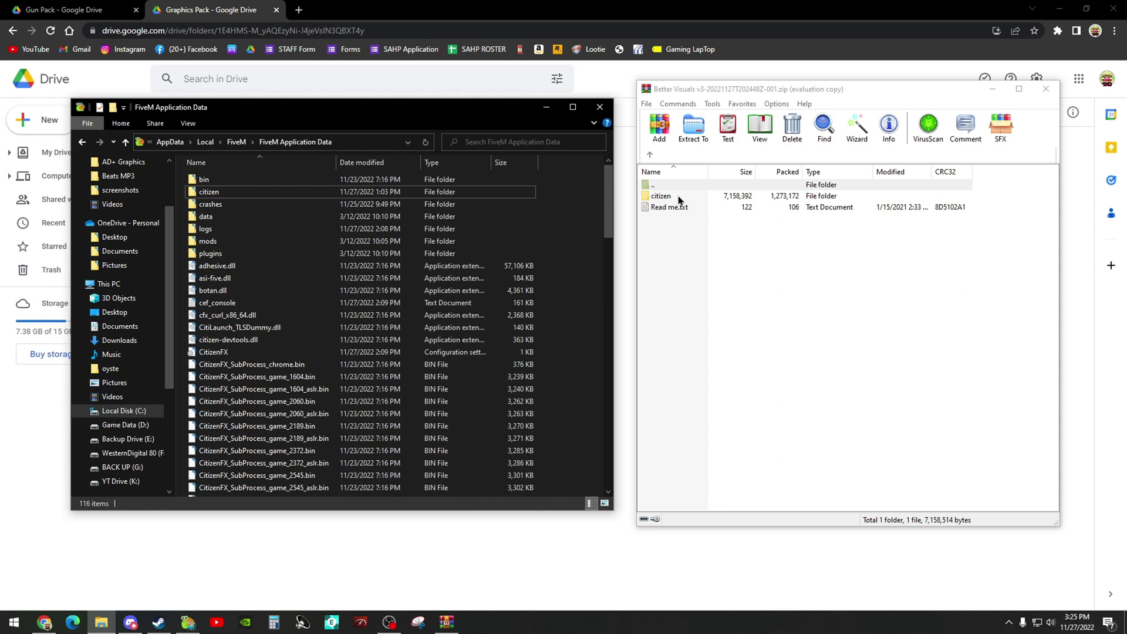
drag(679, 200, 634, 197)
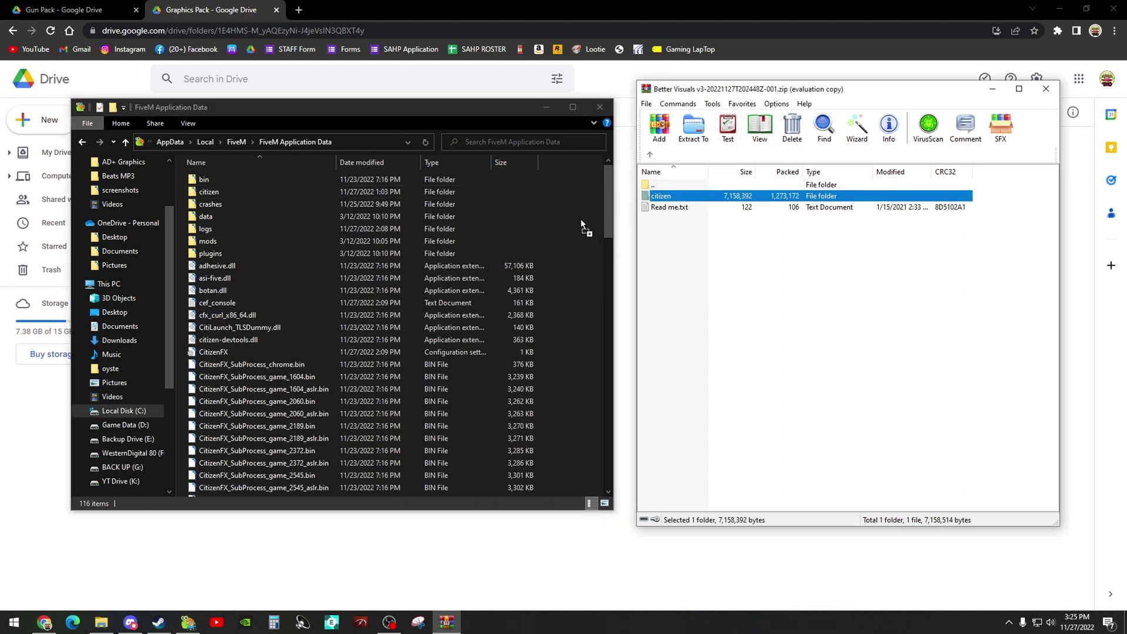
drag(581, 222, 726, 232)
Close the Better Visuals v3 archive and the FiveM Application Data window, returning to Google Drive
click(1045, 89)
click(600, 107)
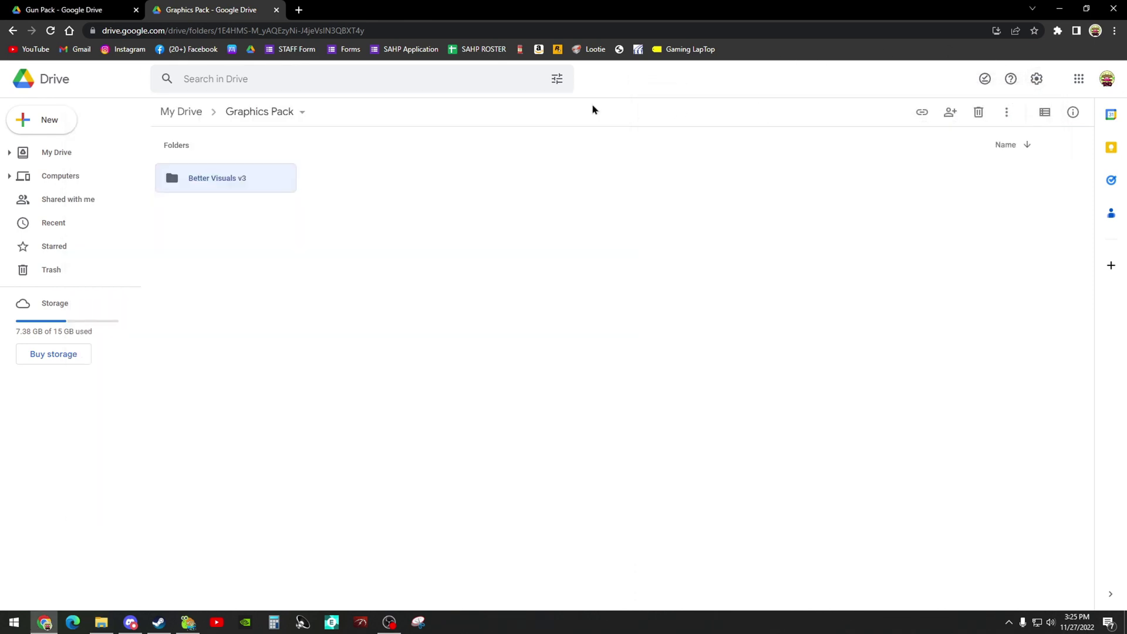
click(362, 329)
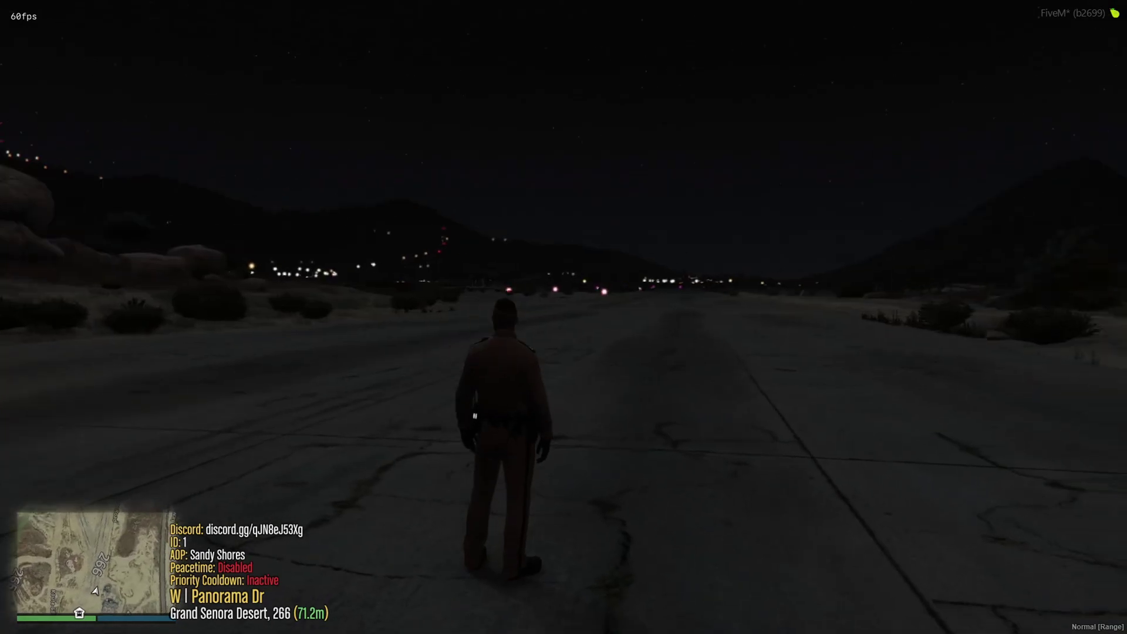
key(Tab)
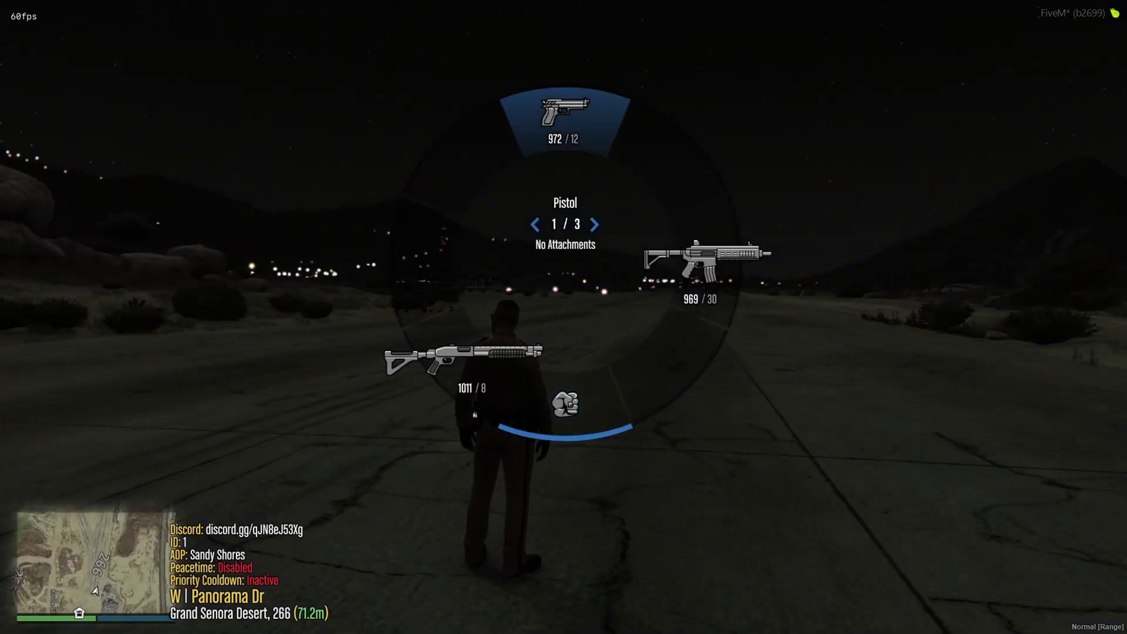
key(v)
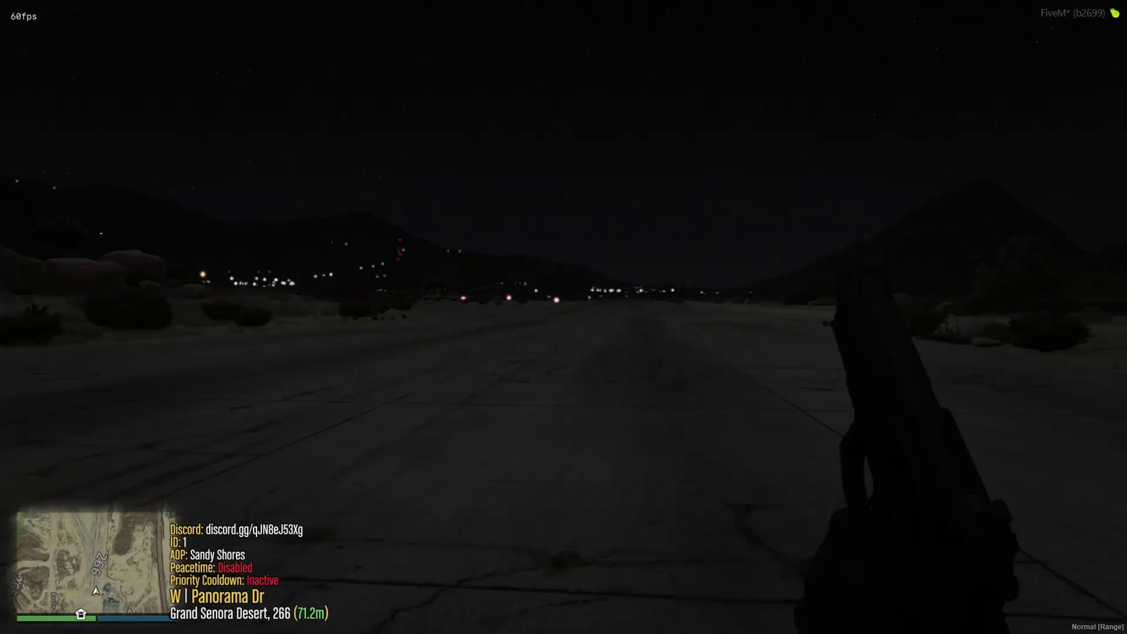
key(v)
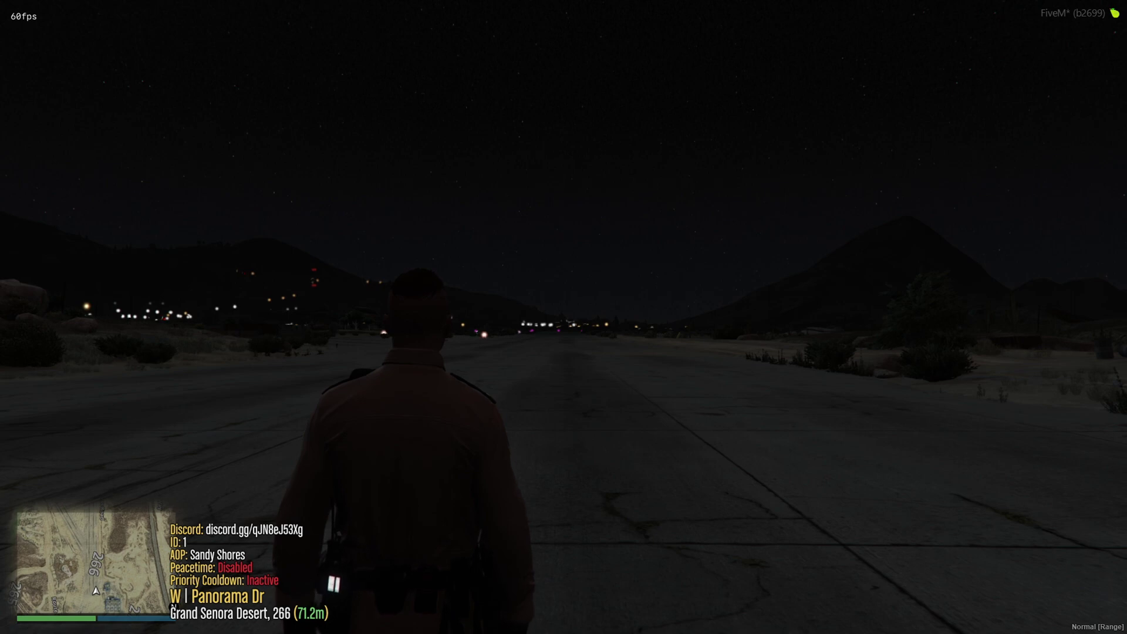
key(w)
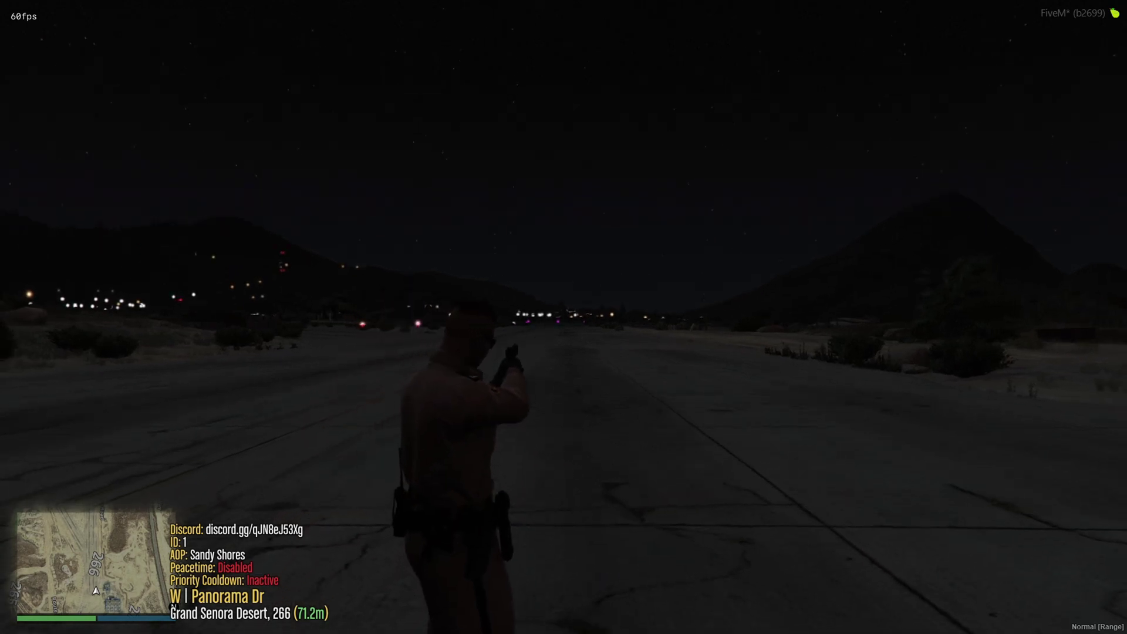
key(v)
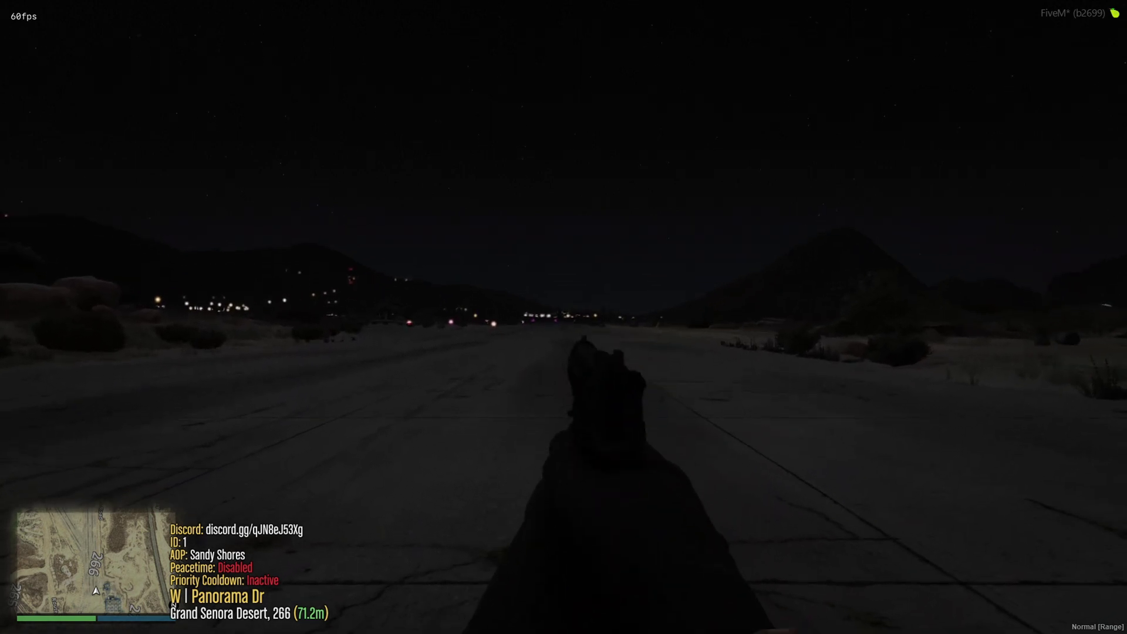
key(r)
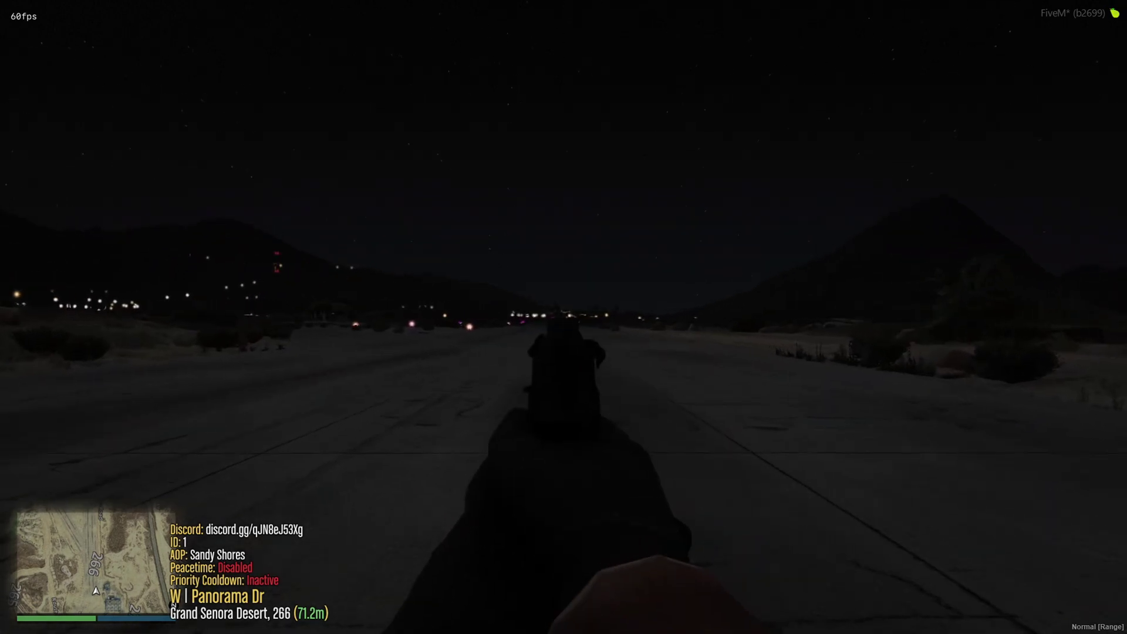
click(564, 317)
click(563, 317)
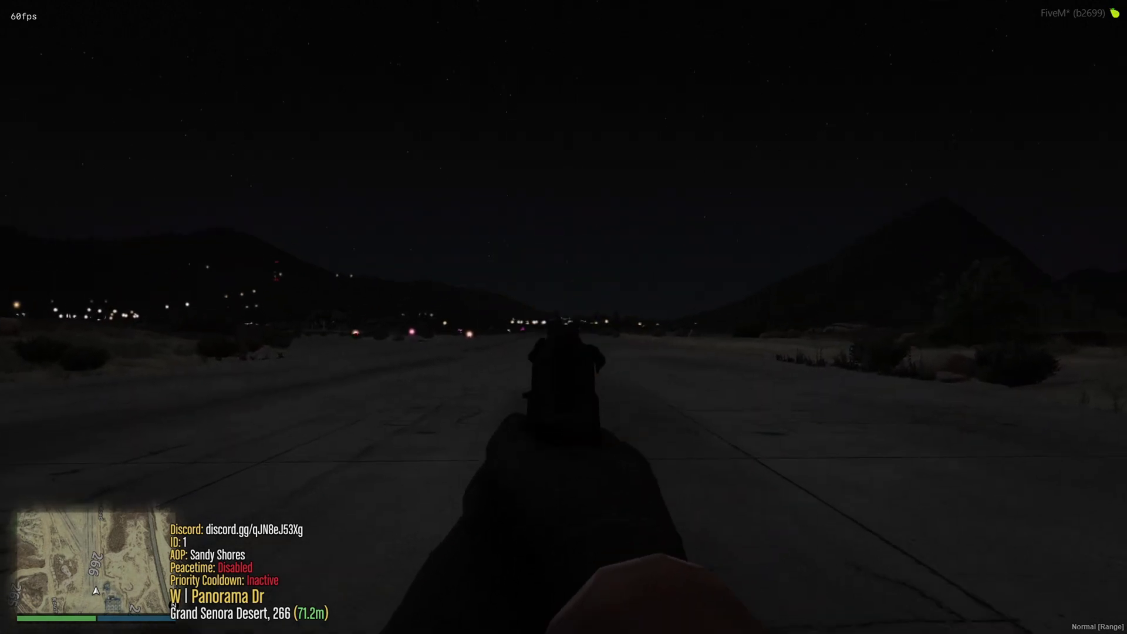
click(564, 317)
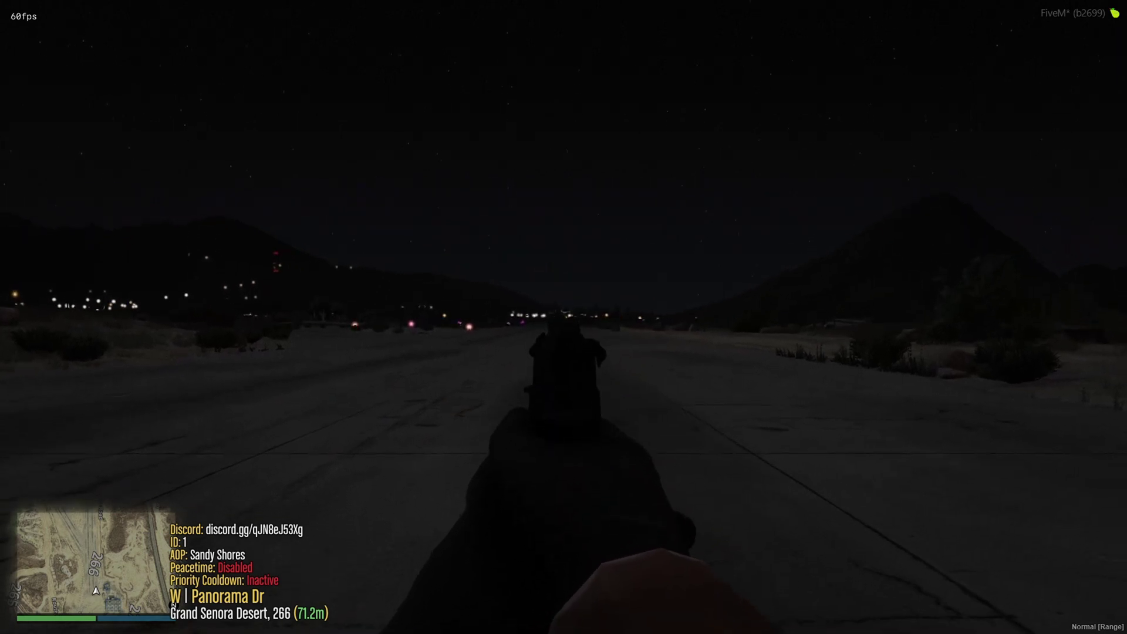
key(r)
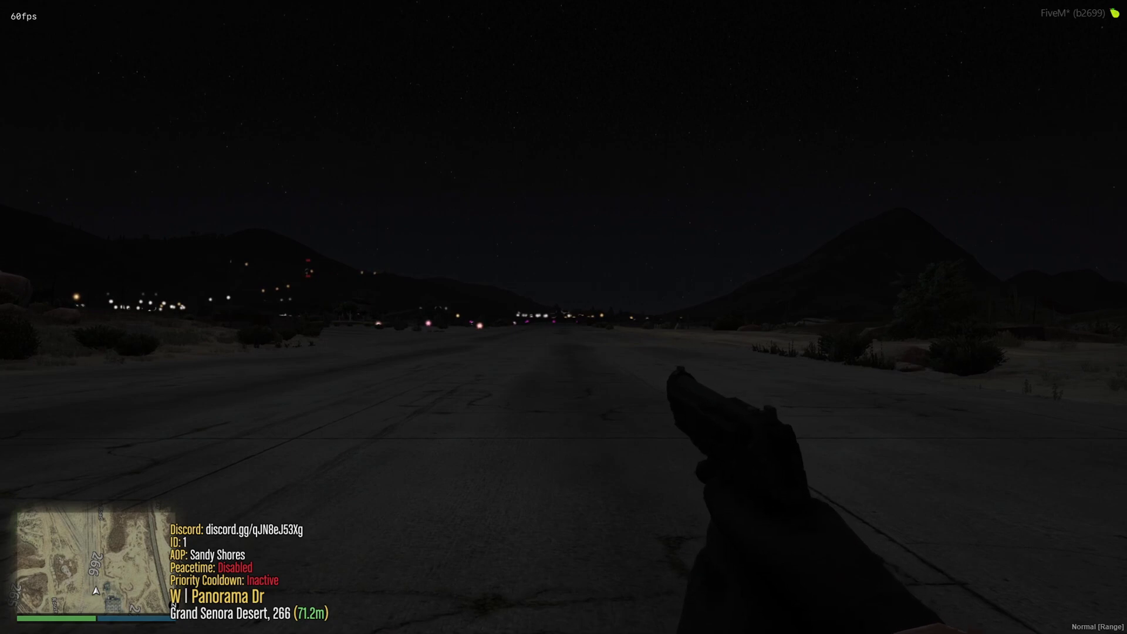
key(v)
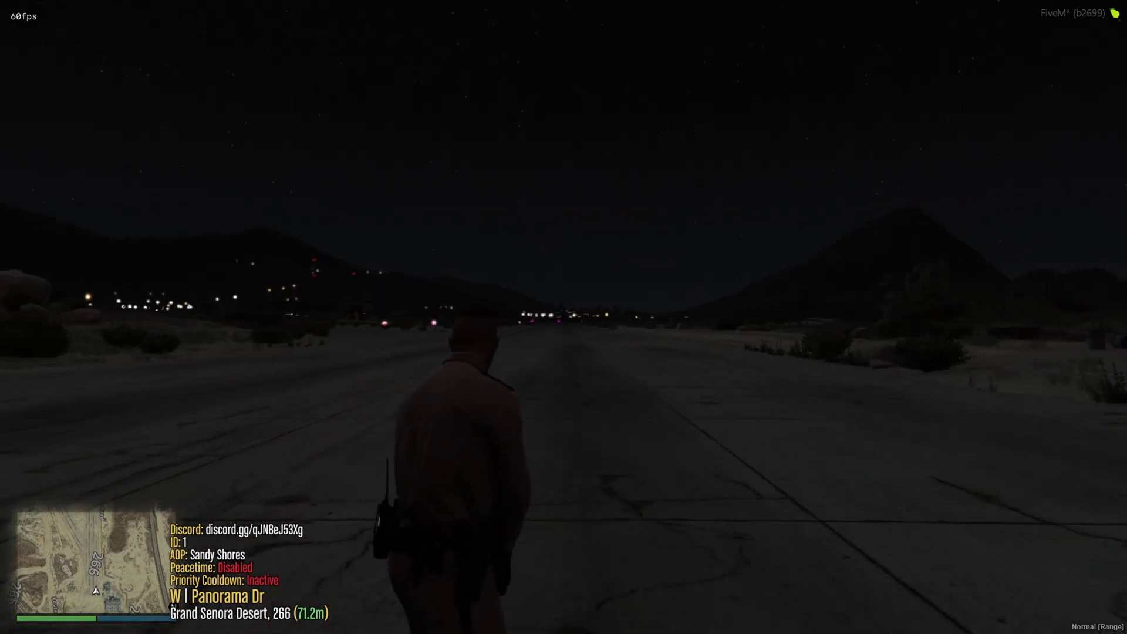